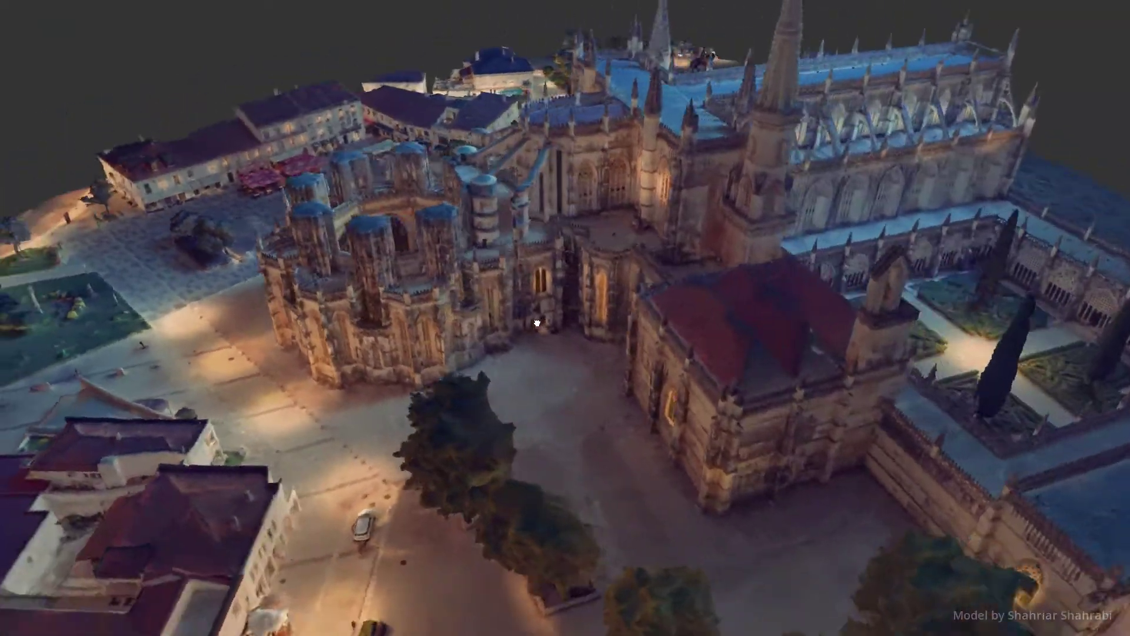
drag(536, 322, 345, 323)
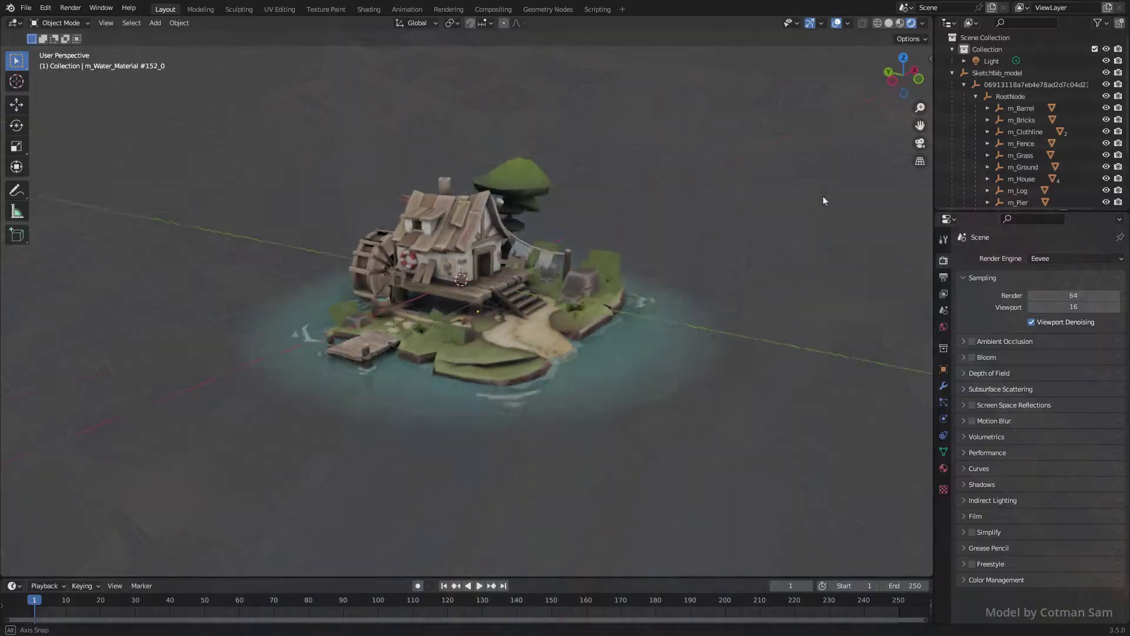
In Blender, select the mill house with its water wheel on the island and scale the selection.
middle_drag(823, 196, 704, 189)
scroll(731, 186, up, 1)
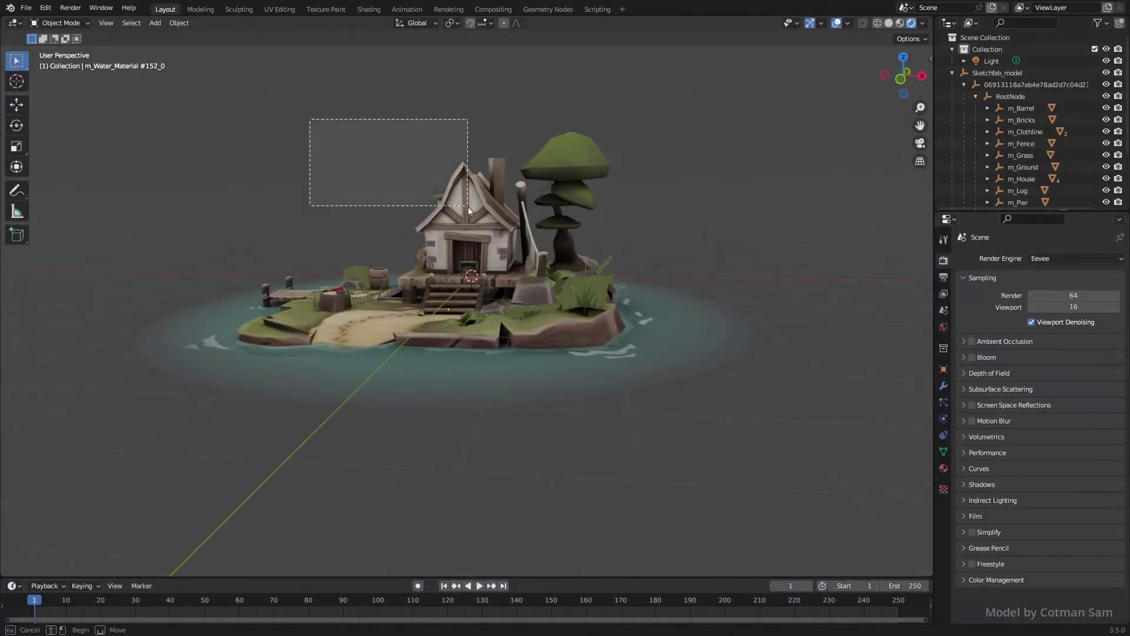
drag(469, 210, 469, 210)
middle_drag(470, 210, 664, 266)
key(s)
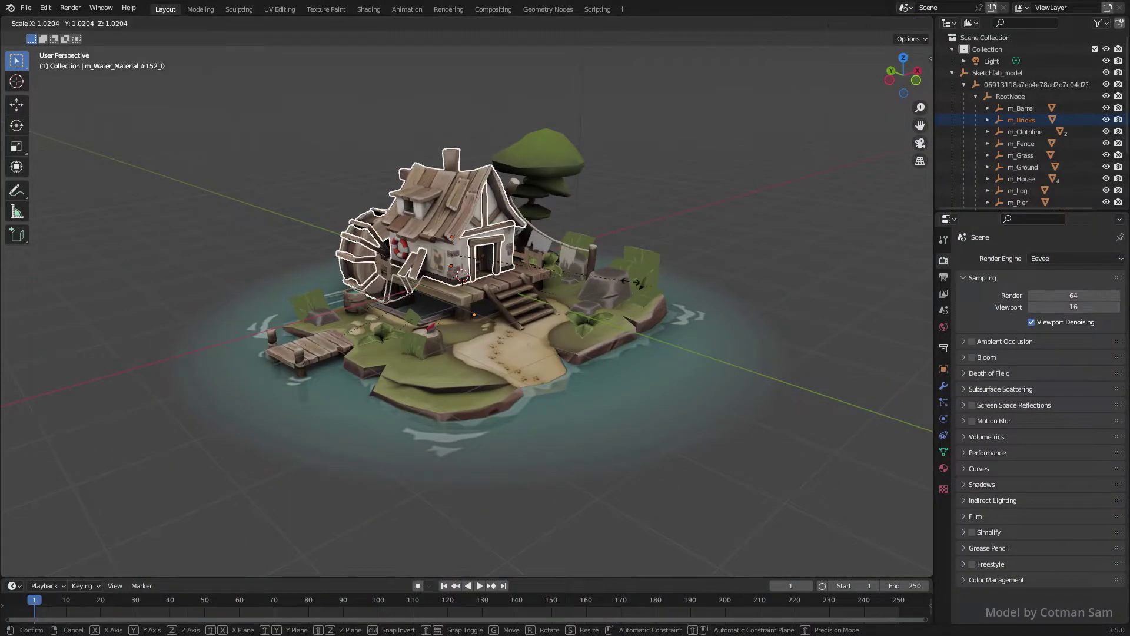
click(838, 205)
mouse_move(838, 200)
middle_down()
mouse_move(769, 210)
mouse_move(736, 189)
middle_up()
On Sketchfab, browse the Architecture category of 3D models for sale.
scroll(1106, 182, down, 15)
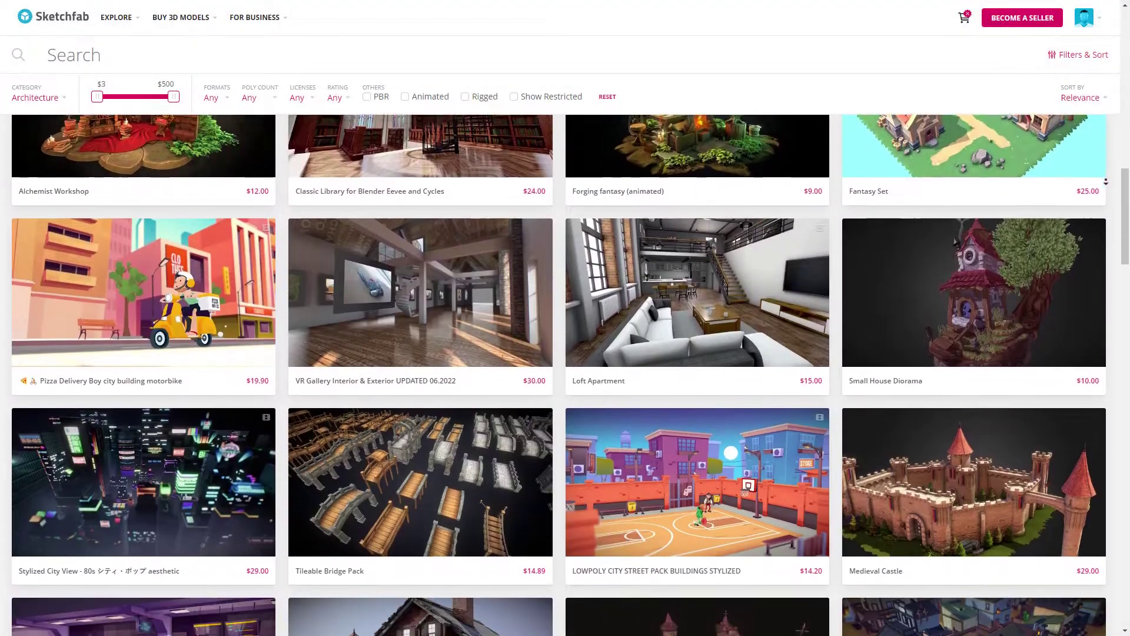
scroll(1106, 182, down, 15)
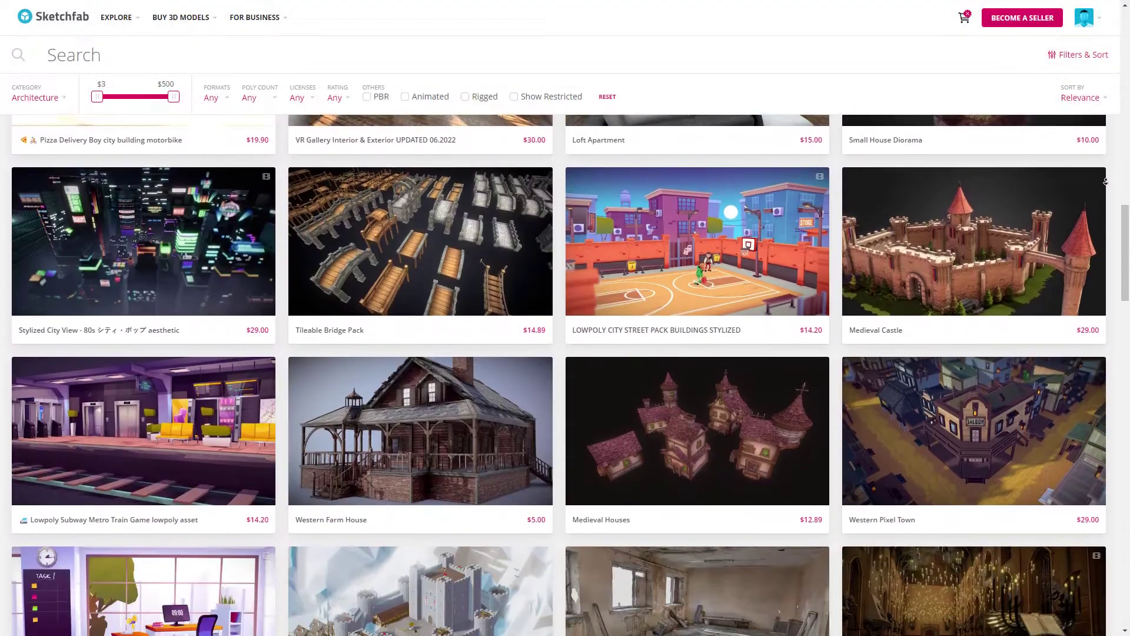
scroll(1106, 182, down, 9)
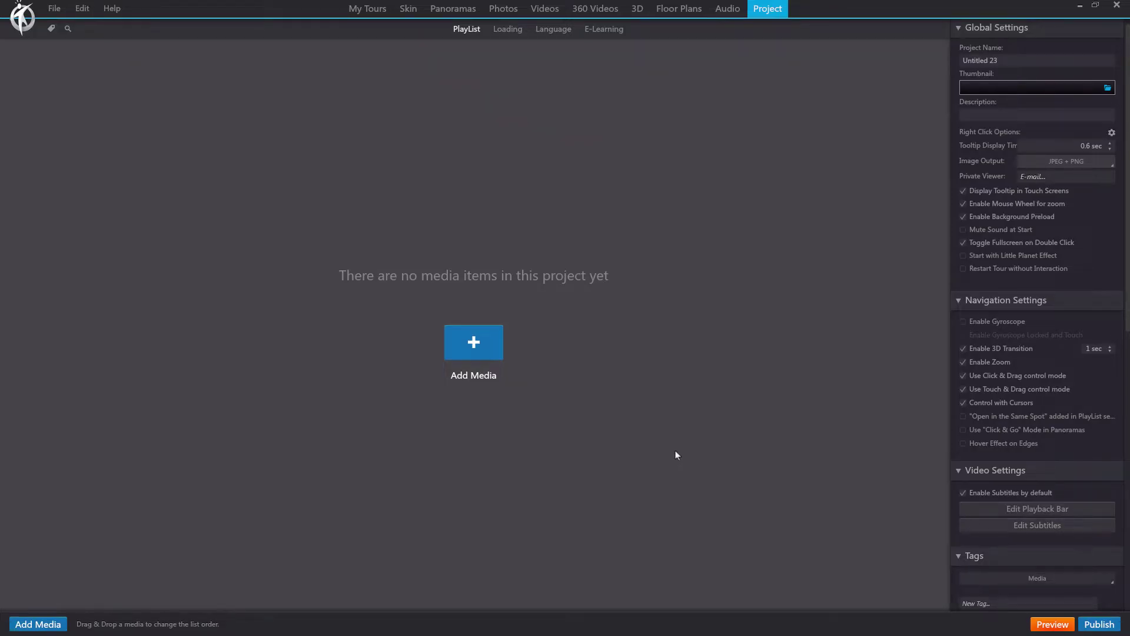
In 3DVista, import hintze_hall.glb as a 3D model with the First Person camera and open it for editing.
click(482, 345)
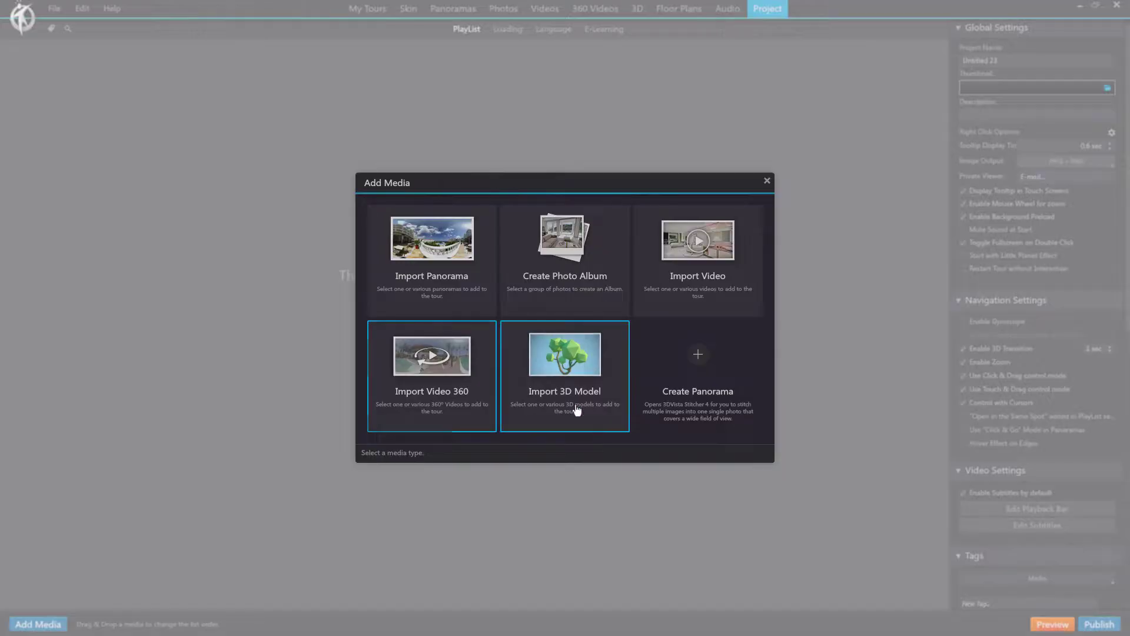
click(570, 356)
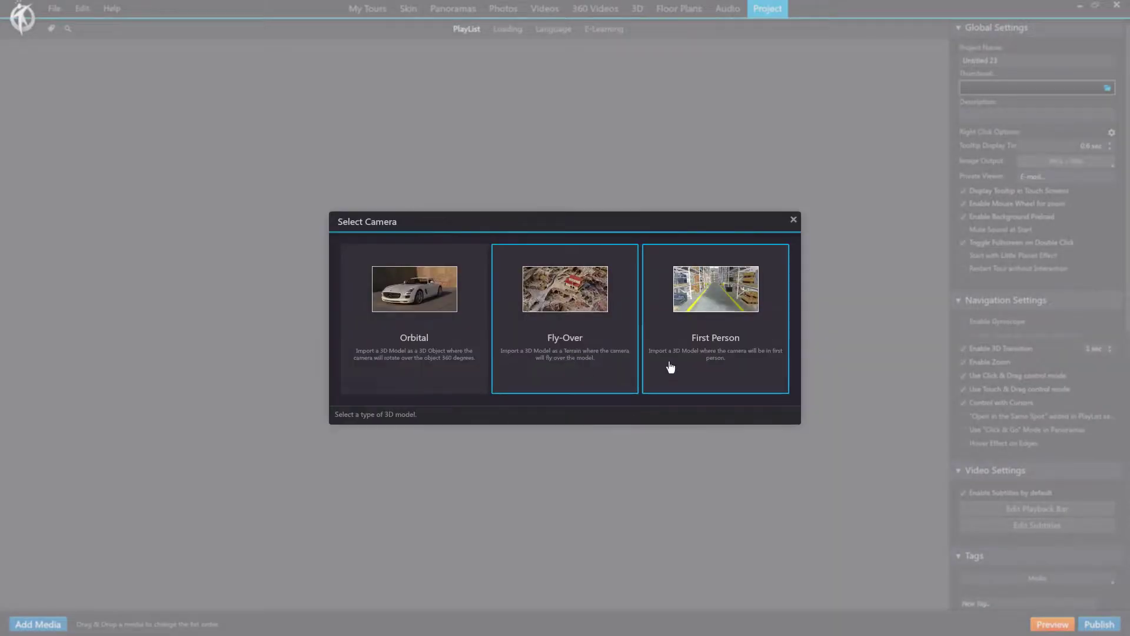
click(715, 307)
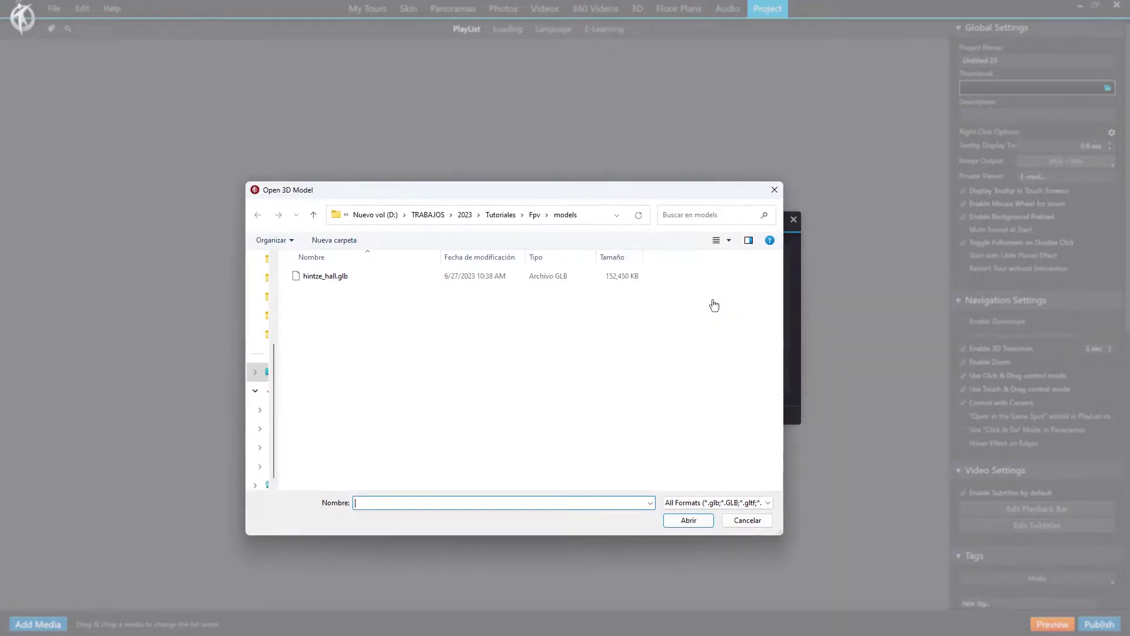
double_click(326, 276)
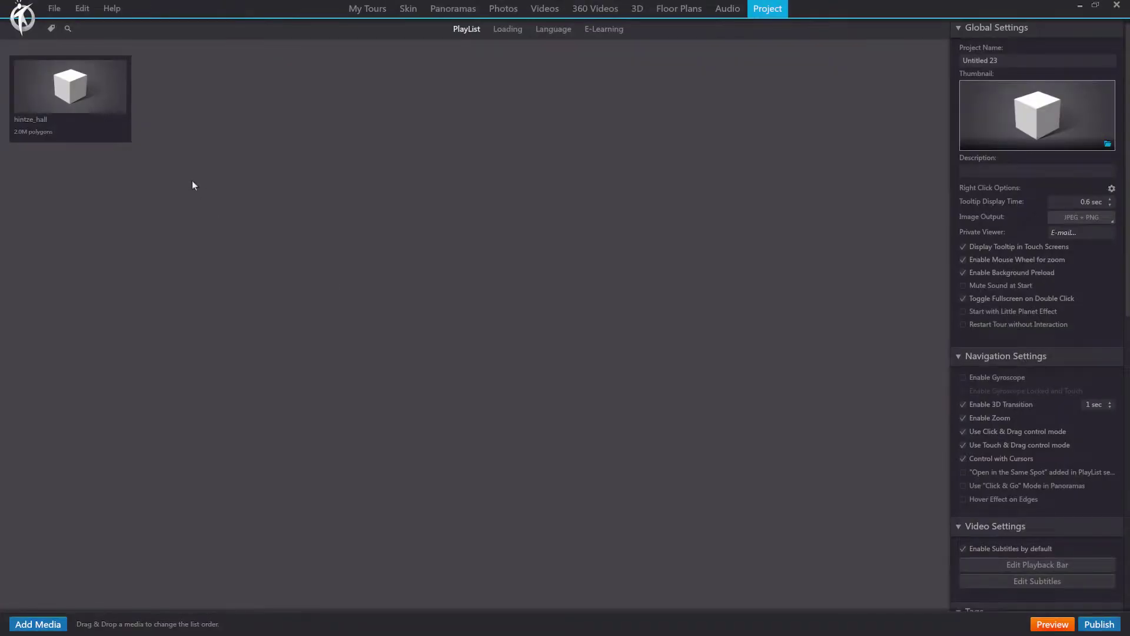
double_click(57, 83)
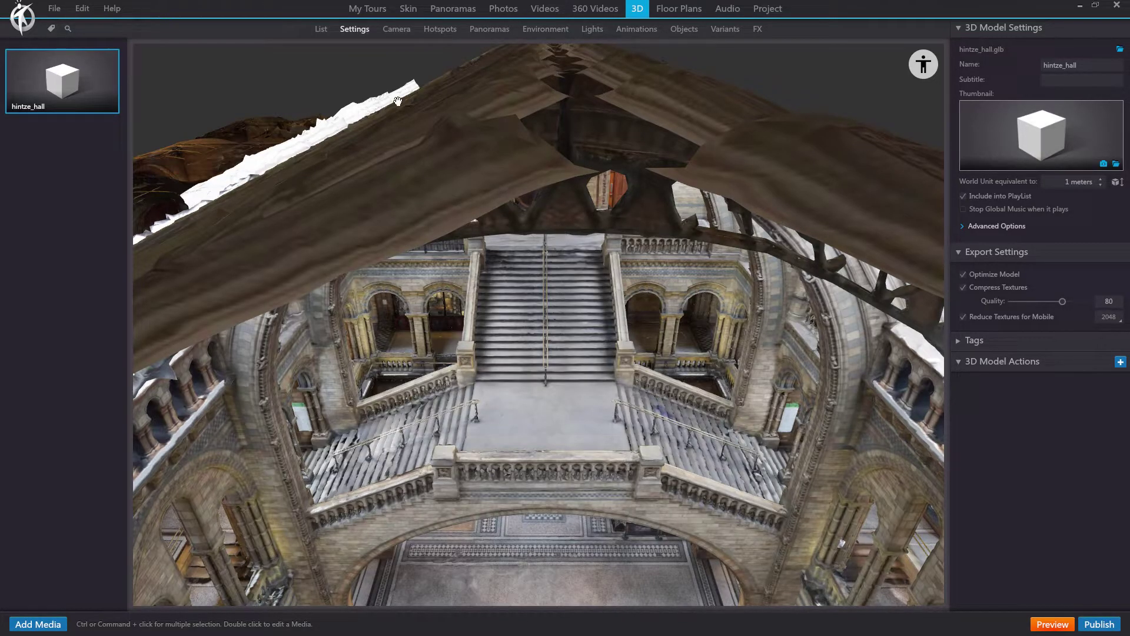
Open the hall model's camera settings, descend to the ground floor and look around the arches and display cases.
click(398, 30)
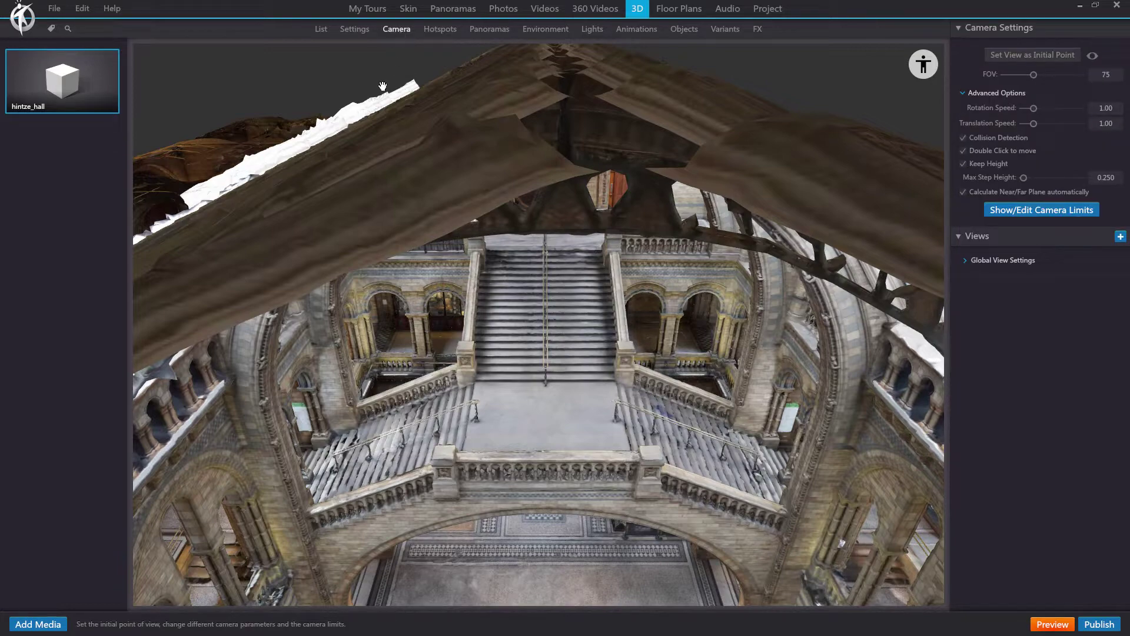
drag(562, 351, 652, 357)
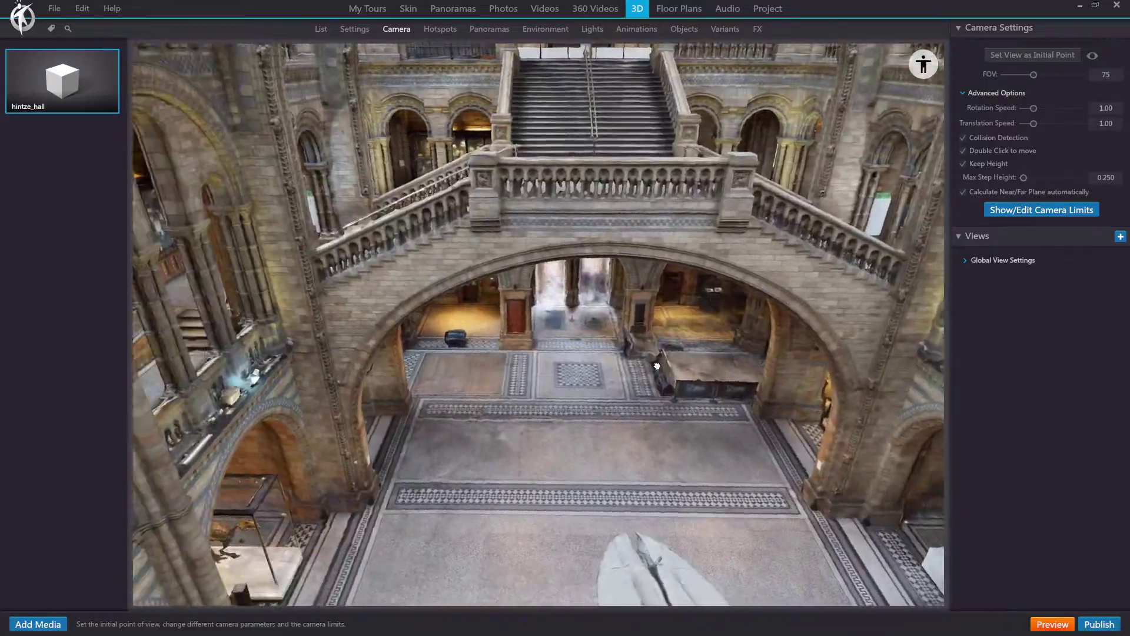
key(q)
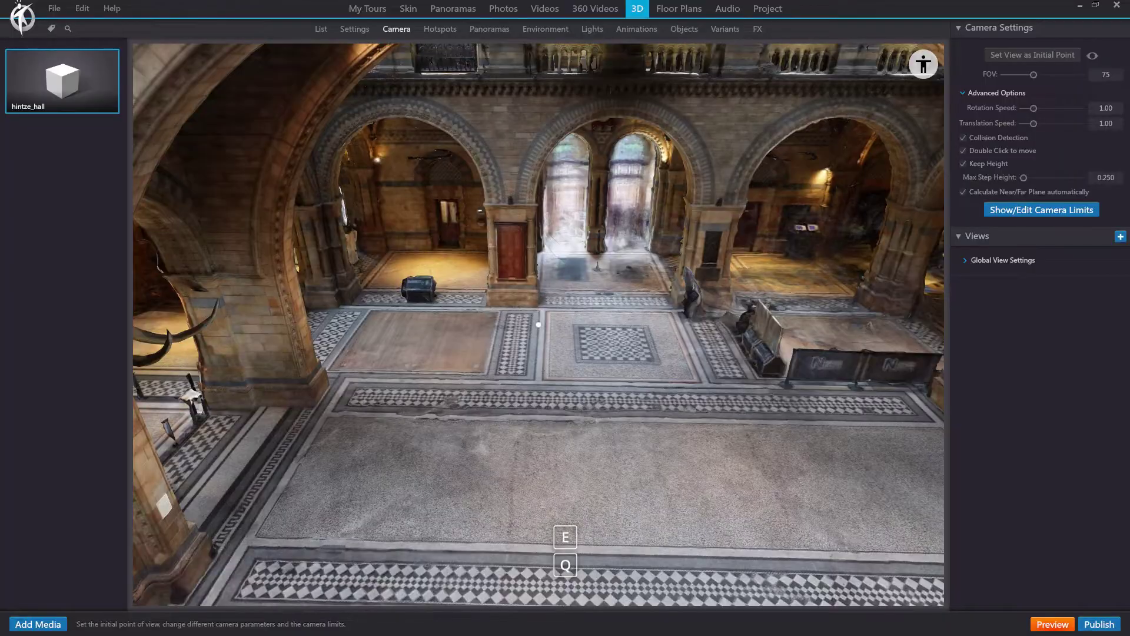
key(q)
drag(538, 323, 477, 424)
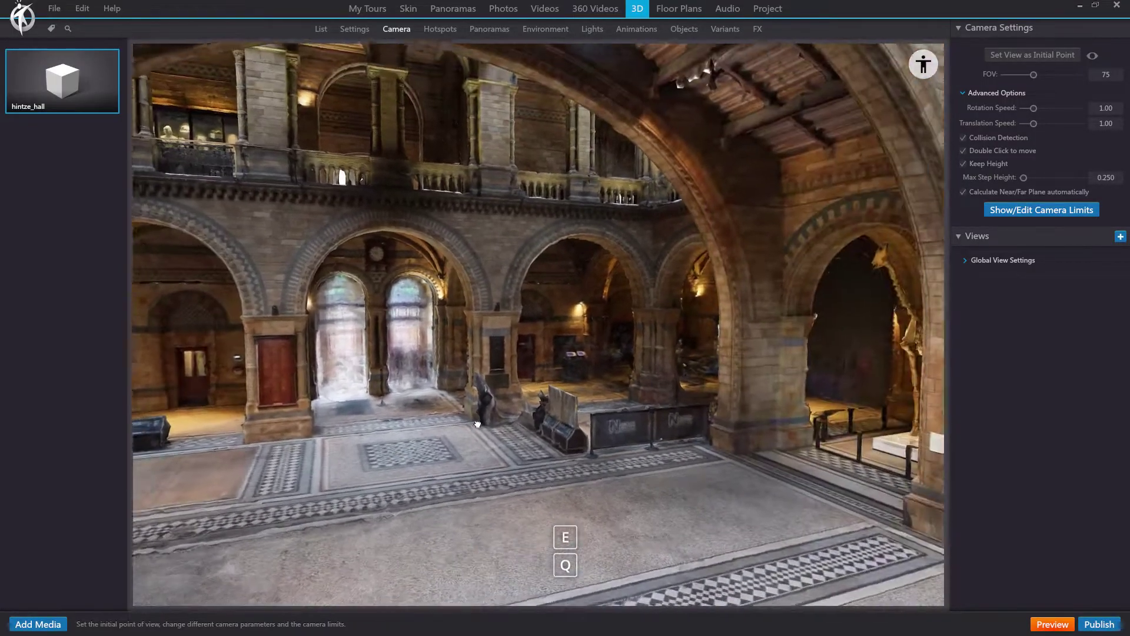
drag(540, 404, 383, 403)
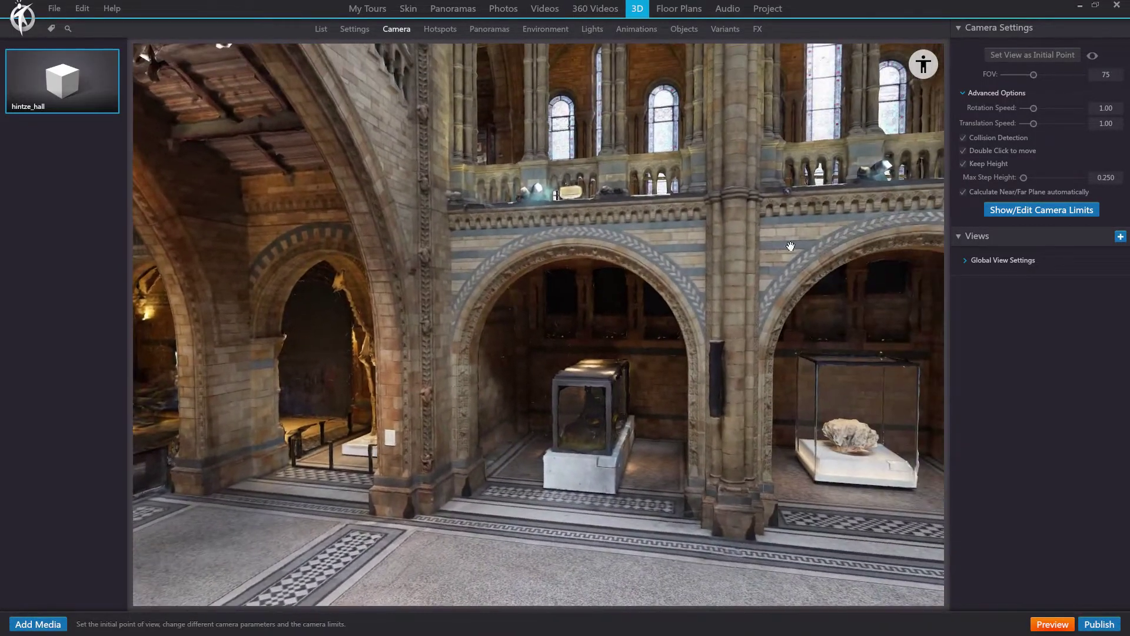
Switch the preview to walking mode, look around the hall floor, and switch back.
click(923, 66)
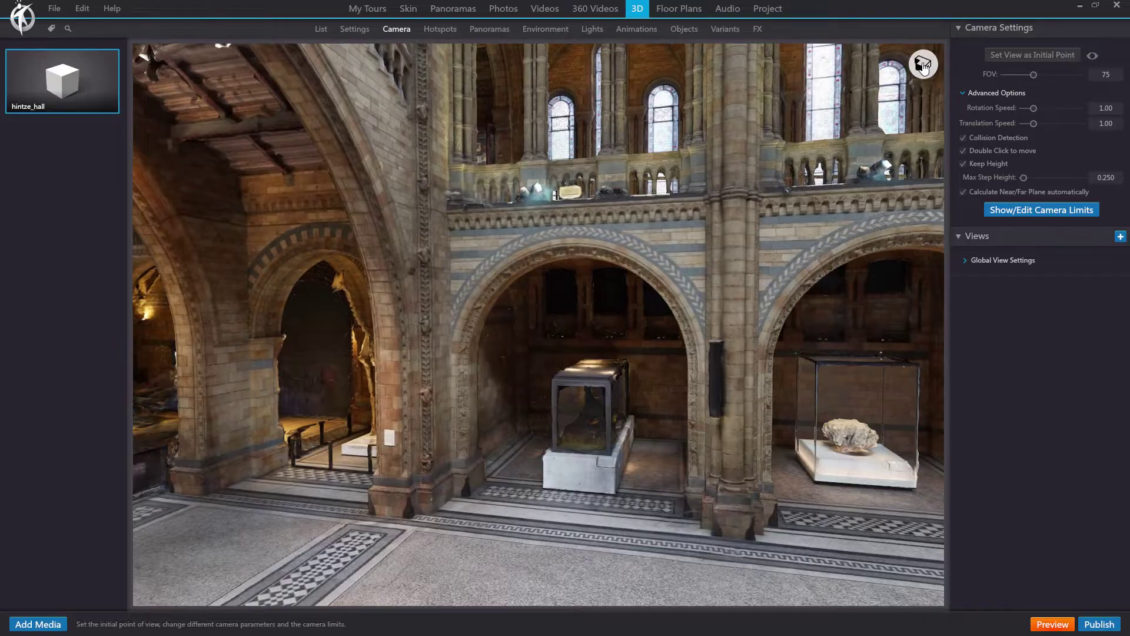
drag(717, 320, 751, 501)
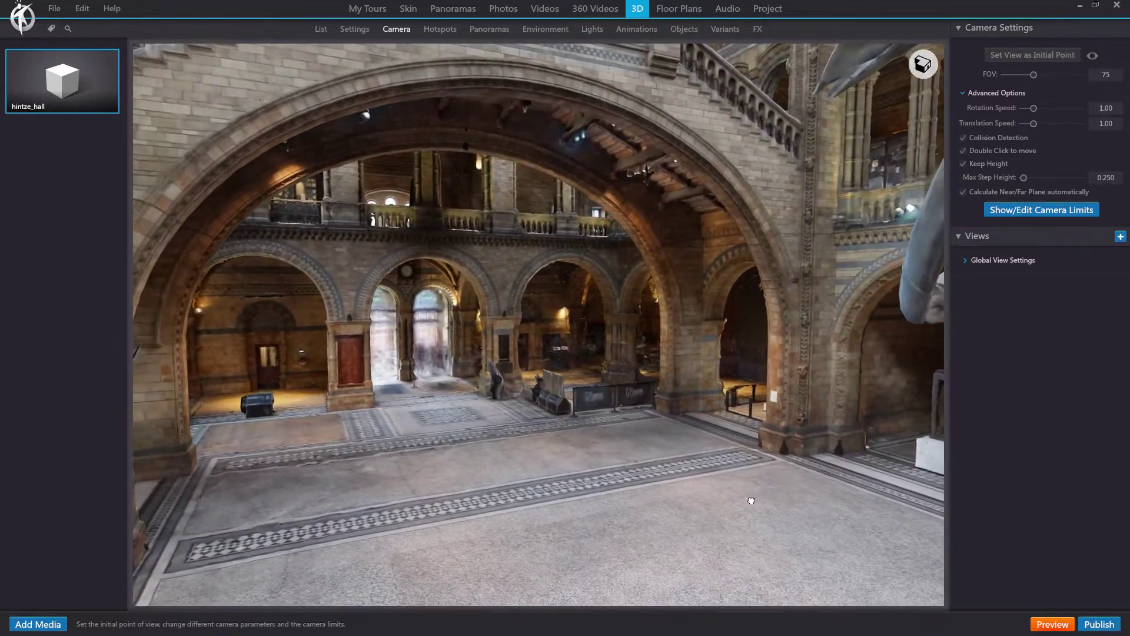
click(922, 66)
Try moving through the hall by jumping to floor points near the side door, then look around there.
drag(562, 363, 658, 393)
scroll(540, 376, up, 5)
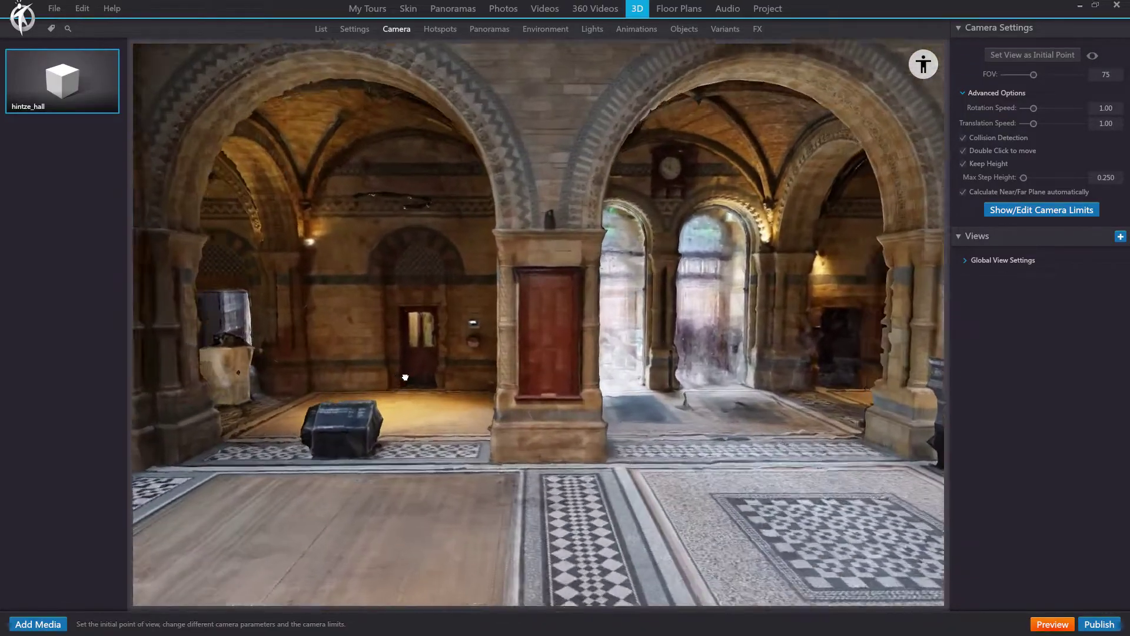
double_click(405, 377)
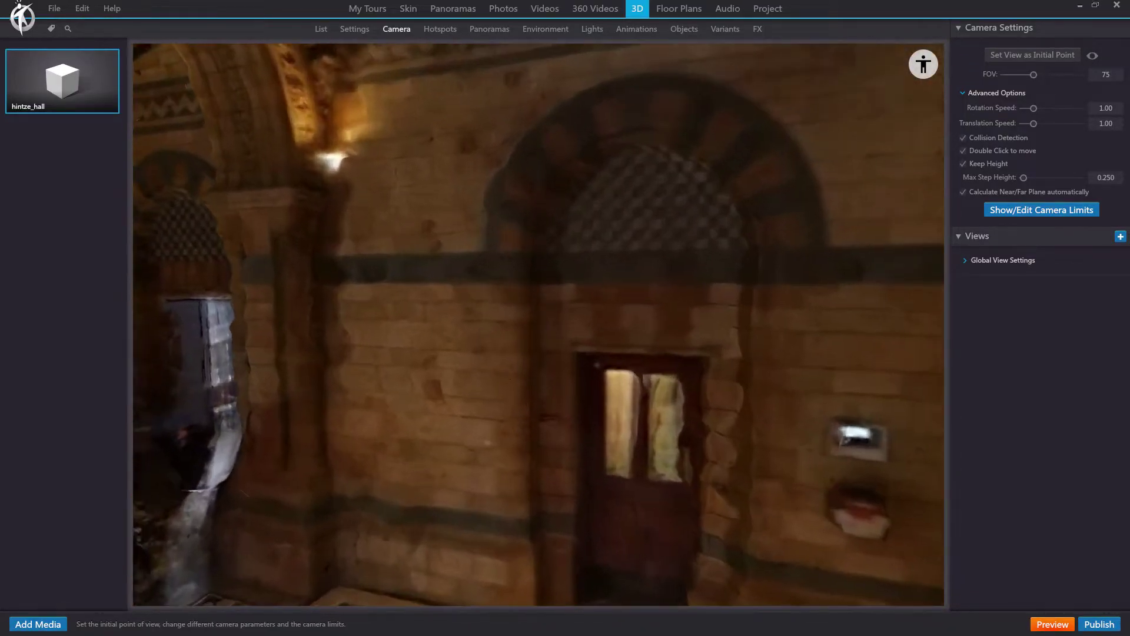
drag(493, 409, 479, 371)
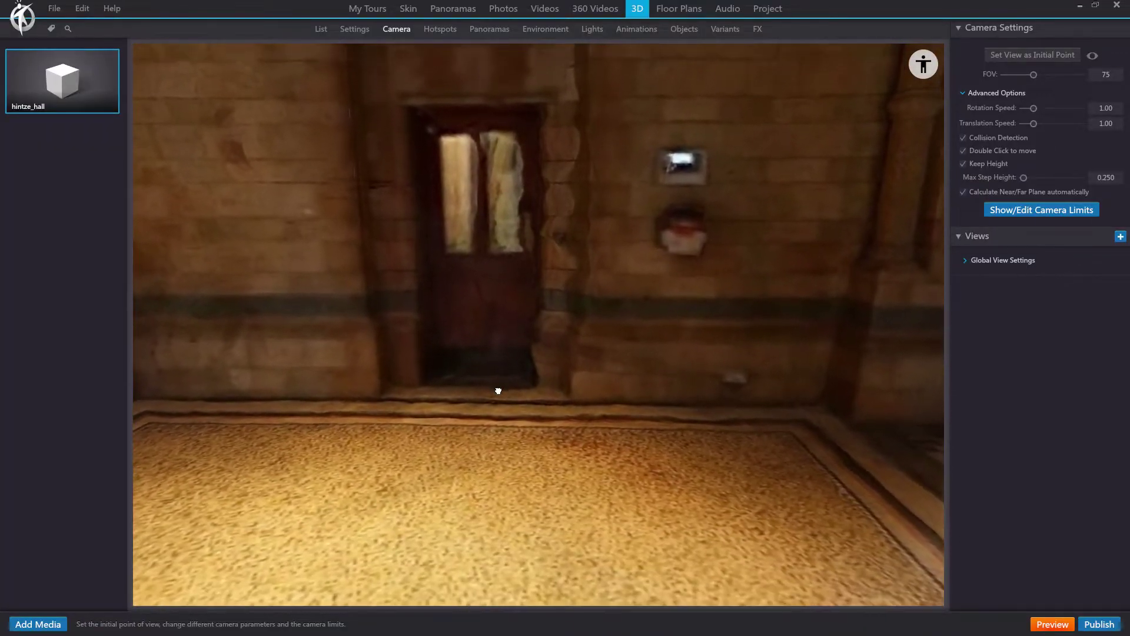
double_click(498, 391)
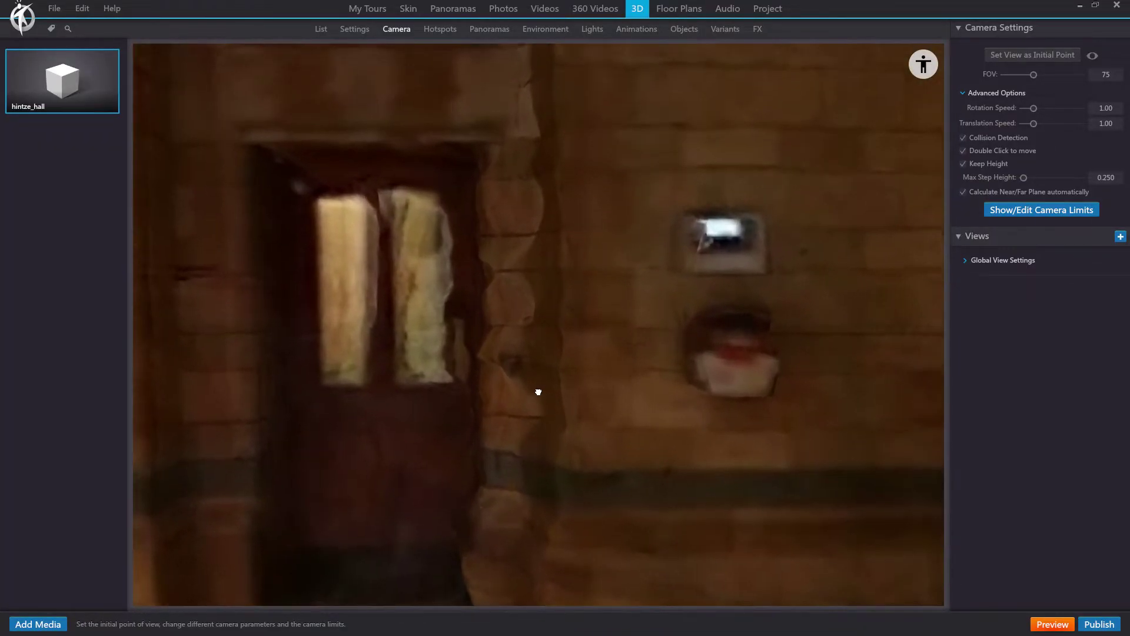
drag(538, 392, 495, 365)
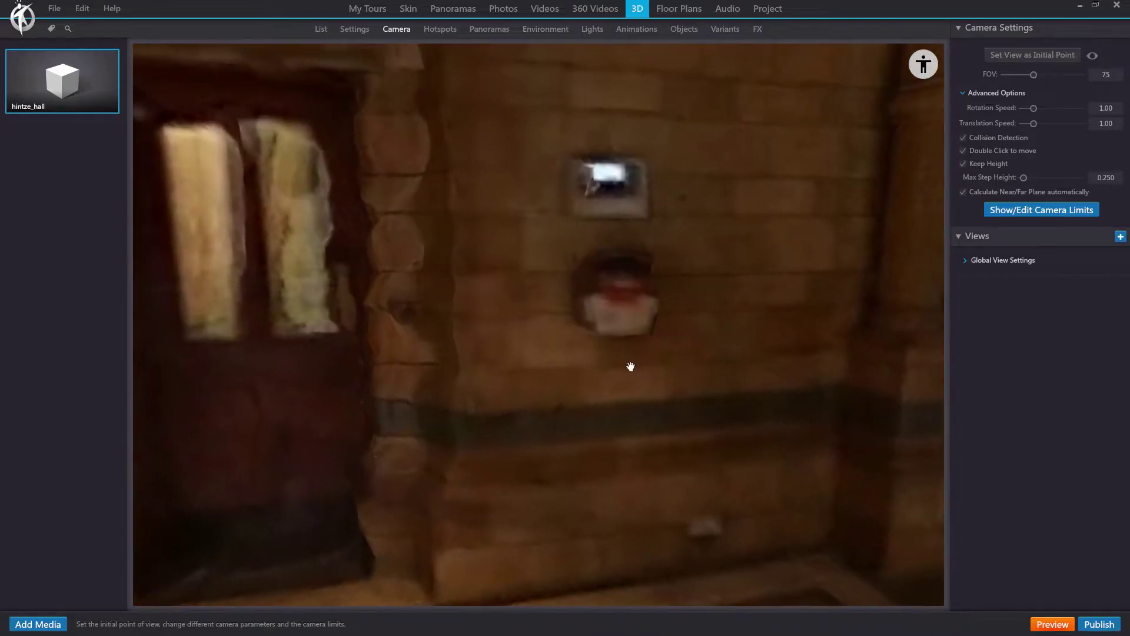
drag(630, 367, 353, 386)
drag(670, 389, 530, 407)
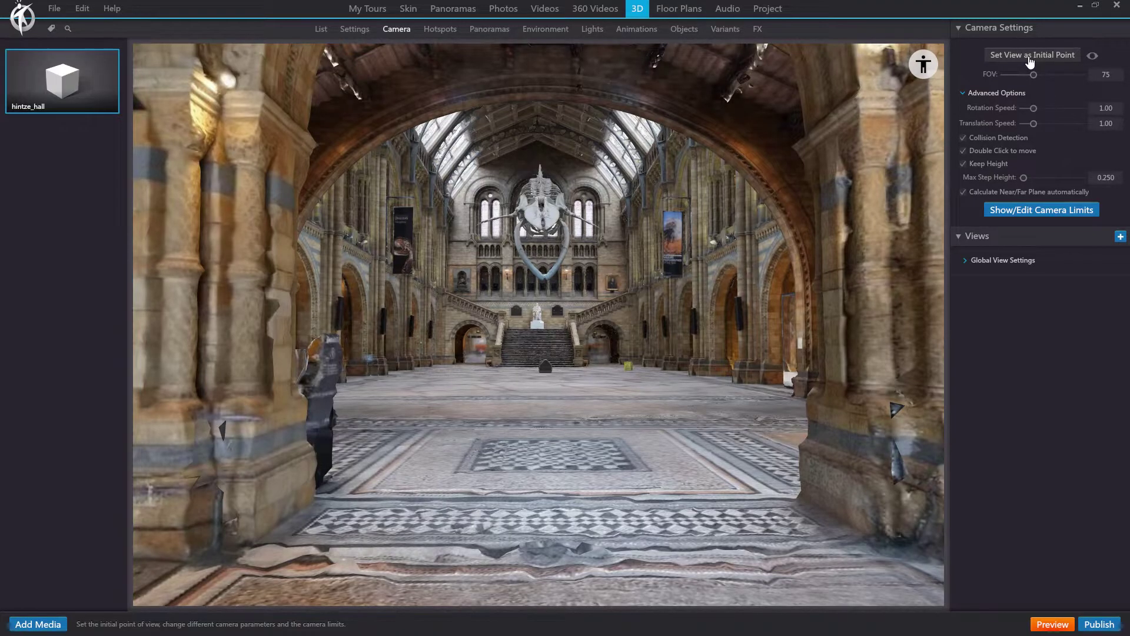
Set the camera's FOV to 100, rotation speed to 2.50 and translation speed to 2.99, and test the movement.
mouse_move(1033, 75)
mouse_down()
mouse_move(1019, 76)
mouse_move(1053, 83)
mouse_up()
key(w)
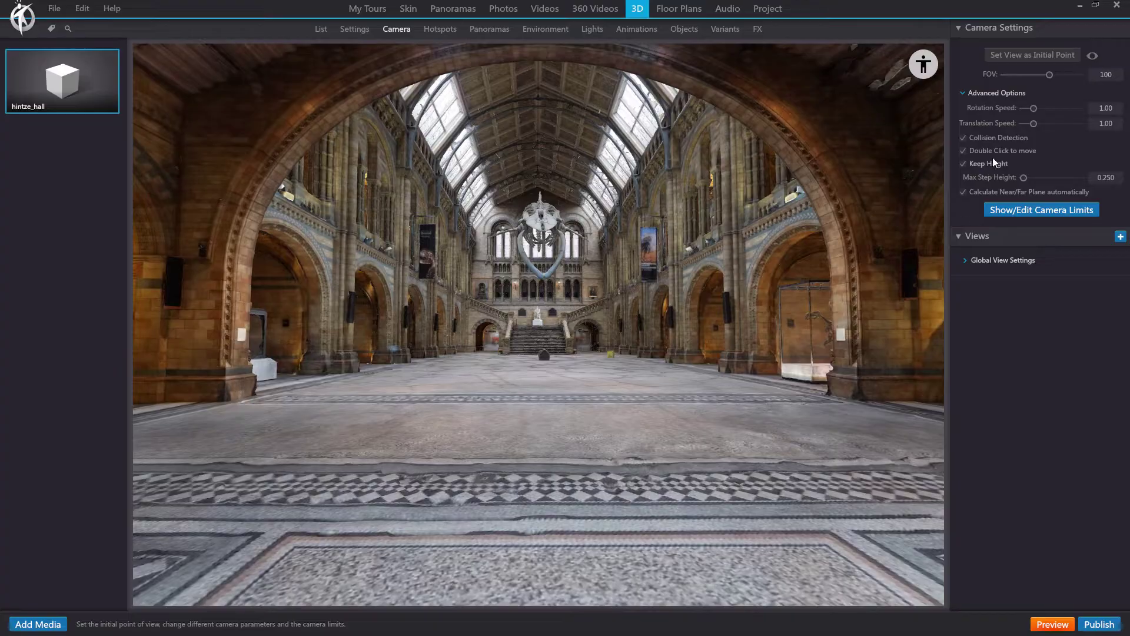
drag(1035, 110, 1052, 109)
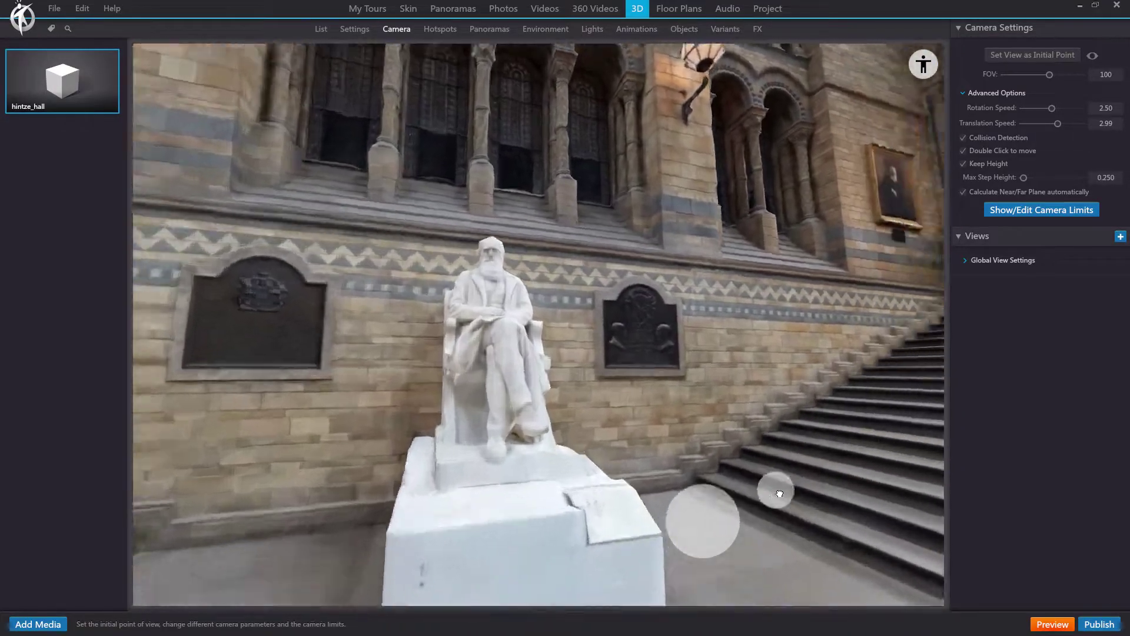
drag(780, 494, 492, 518)
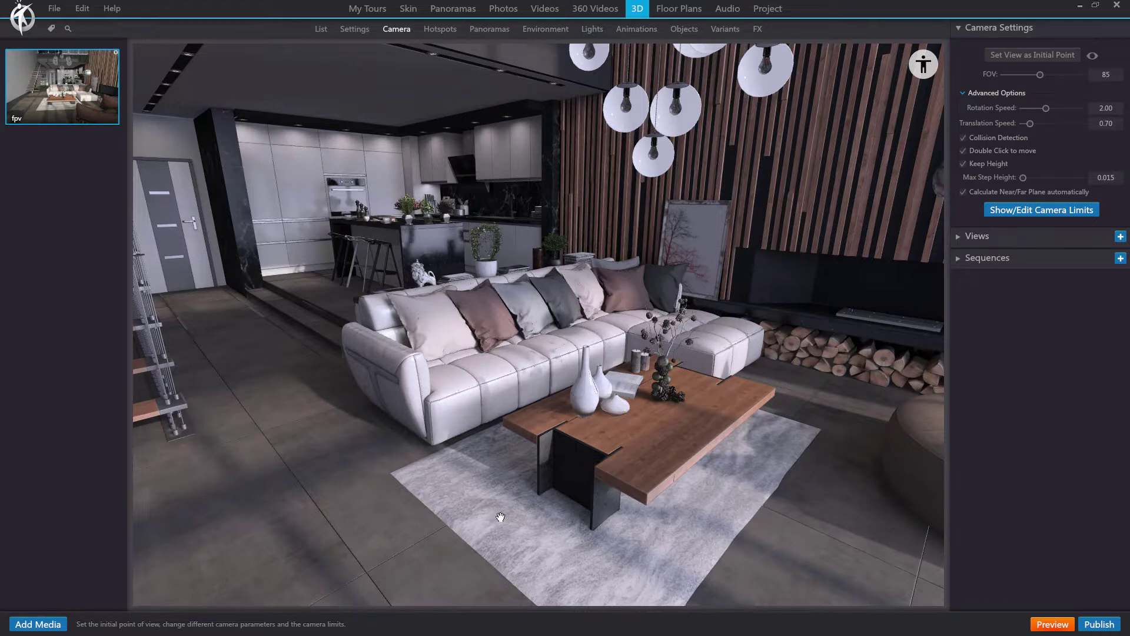
Move through the fpv living-room model past the sofa and up to the terrace windows to test collision detection.
drag(560, 362, 601, 353)
key(w)
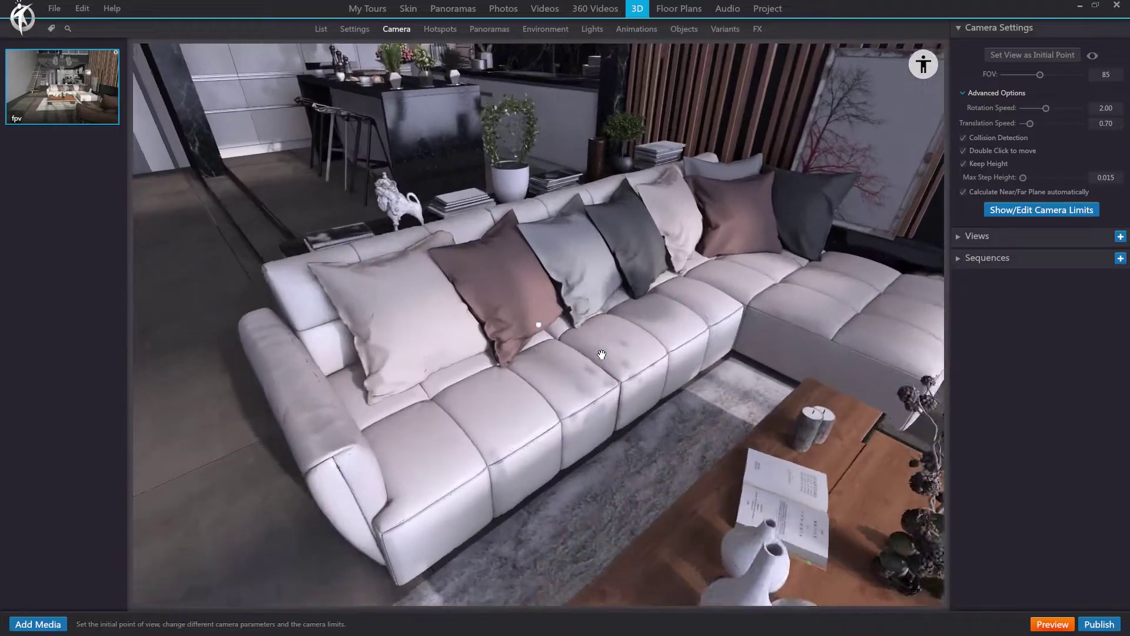
key(a)
key(s)
key(d)
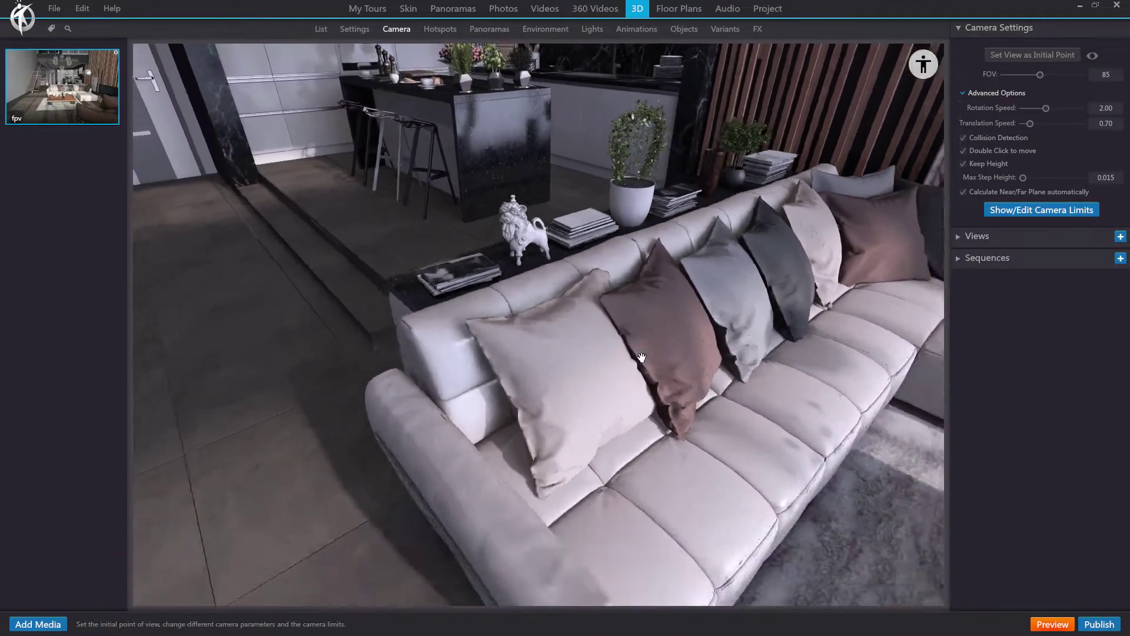
key(w)
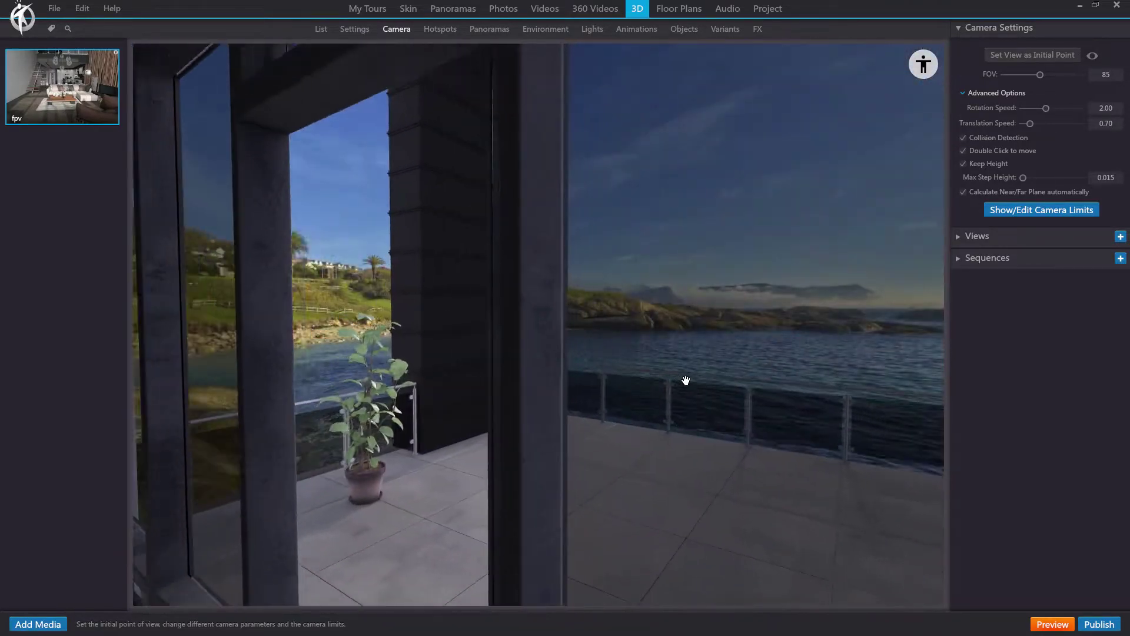
key(d)
key(w)
key(s)
key(w)
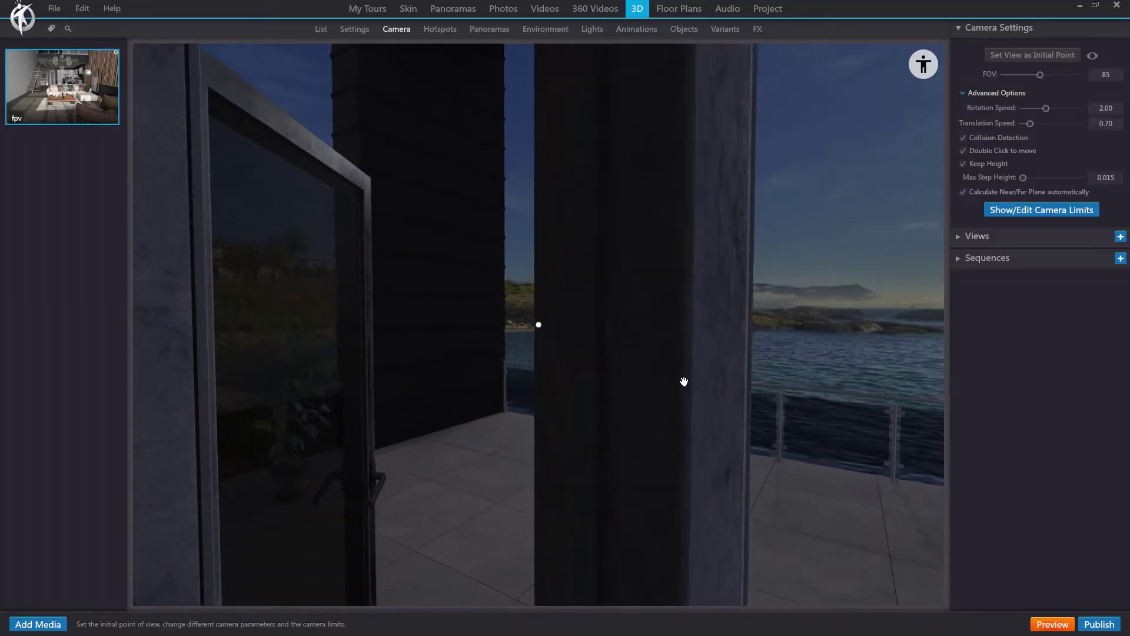
key(s)
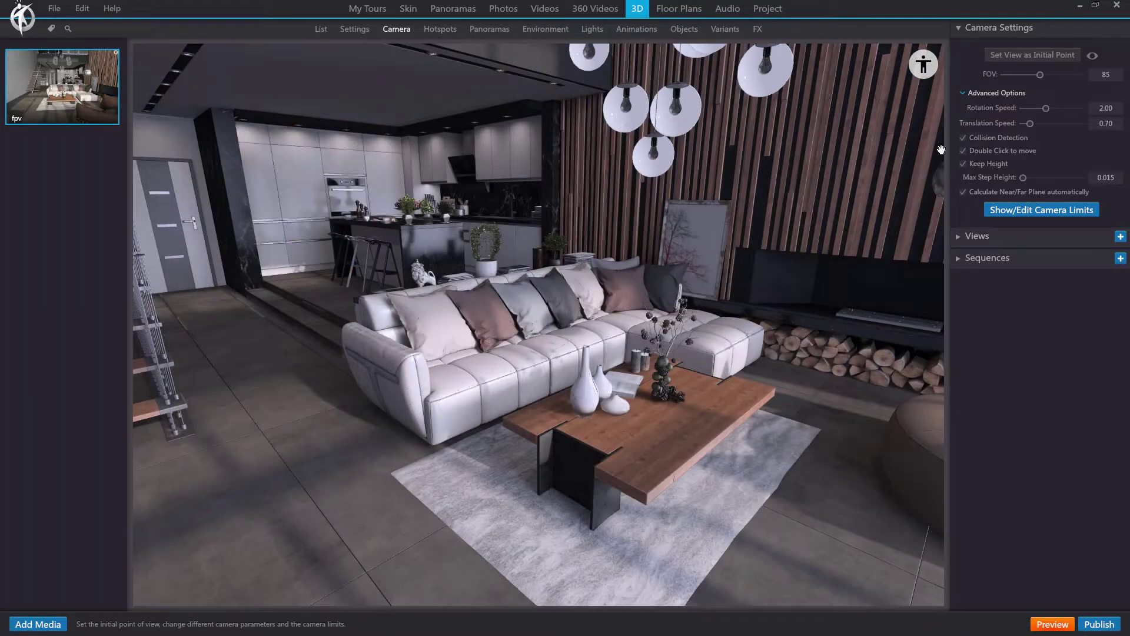
Turn off Collision Detection for the fpv model and move through the kitchen to test passing through objects.
click(963, 137)
drag(590, 291, 538, 325)
key(w)
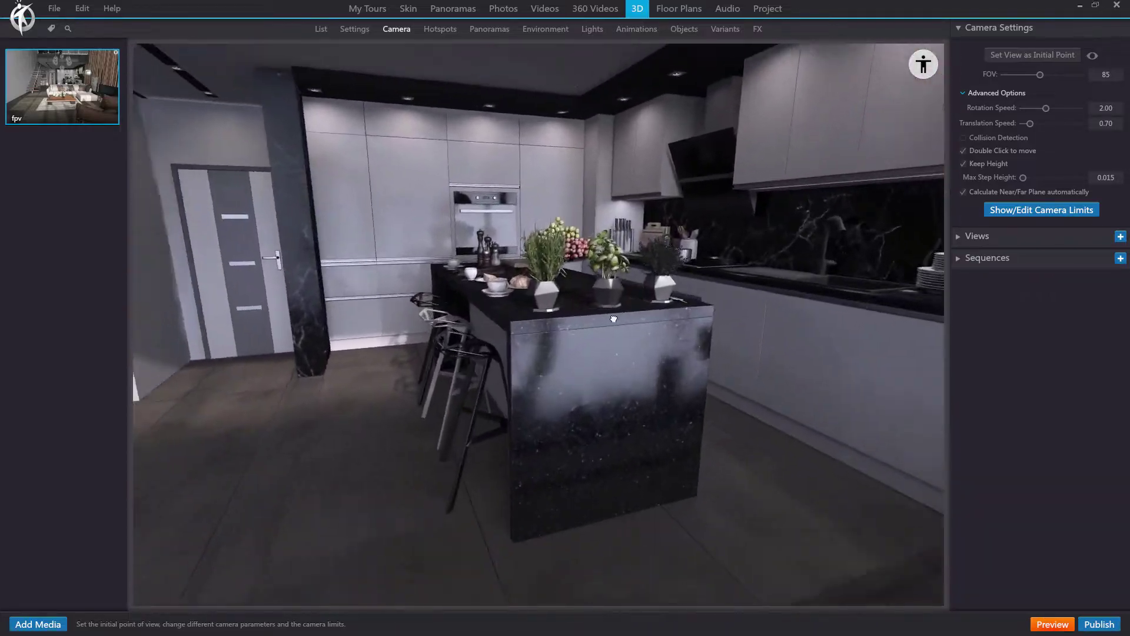
double_click(614, 319)
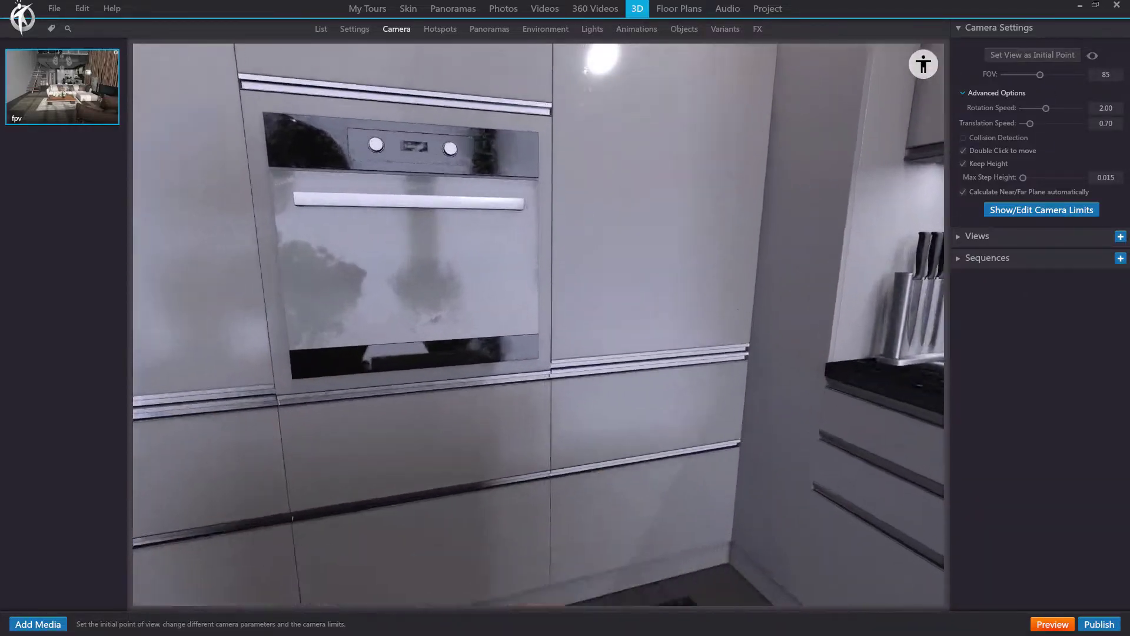
drag(737, 309, 670, 387)
key(w)
double_click(539, 324)
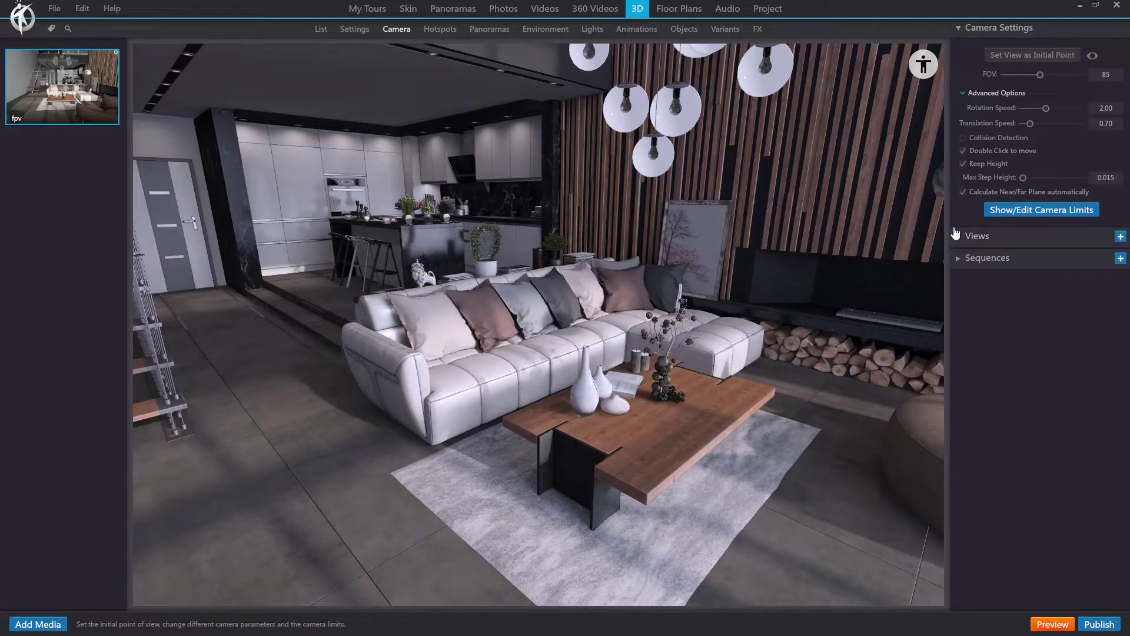
Turn Collision Detection back on, and disable collision individually for the table and sofa objects of the fpv model.
click(963, 138)
click(678, 29)
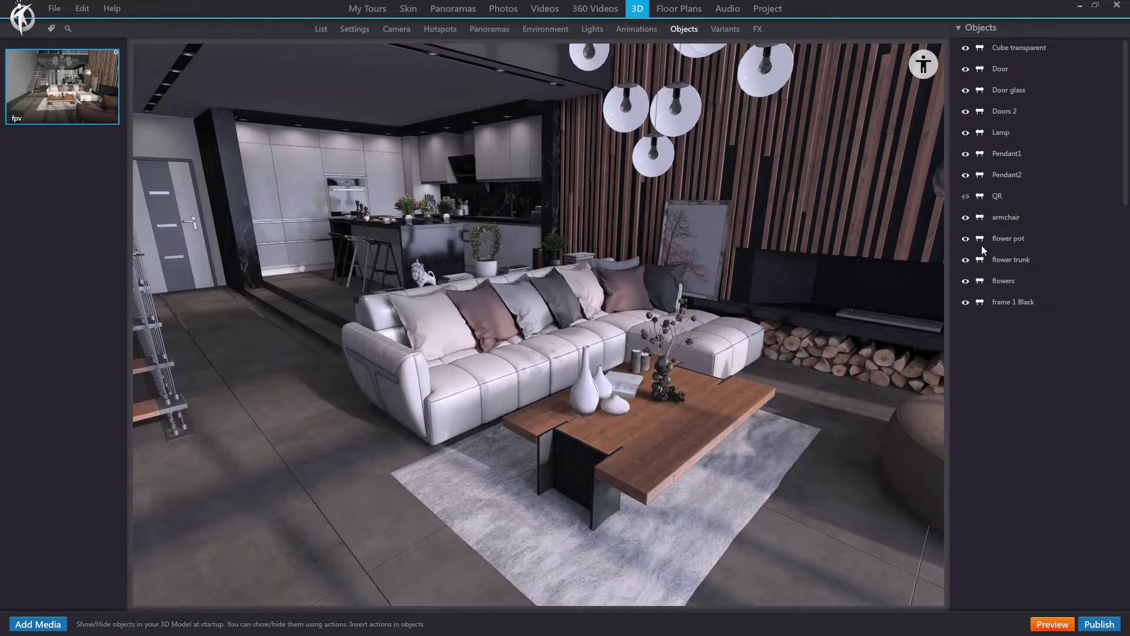
click(648, 438)
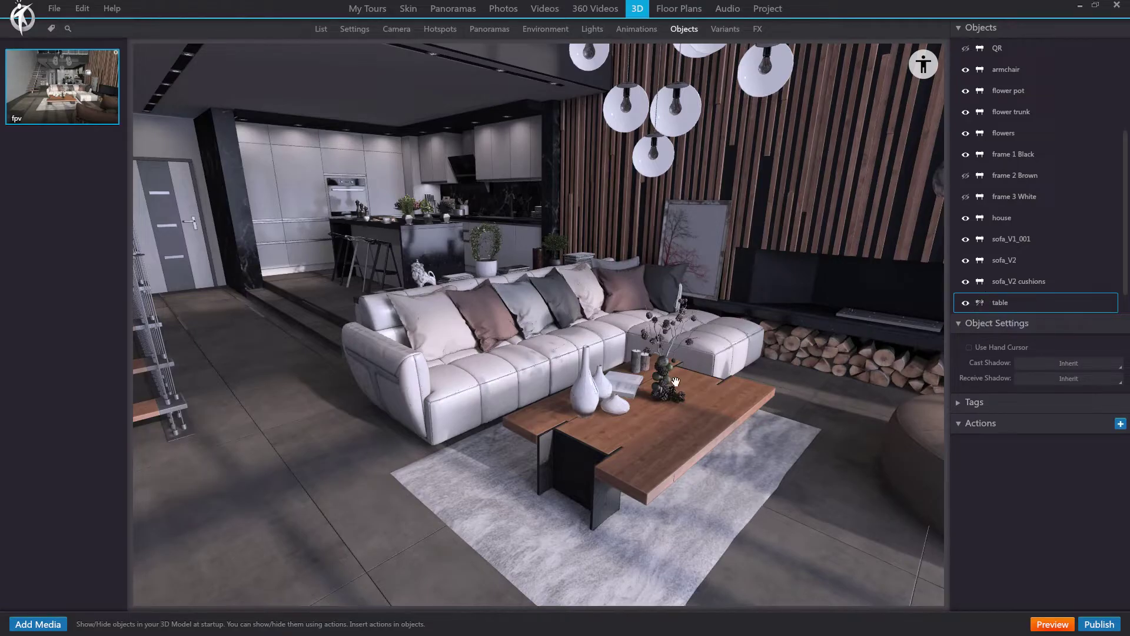
click(979, 303)
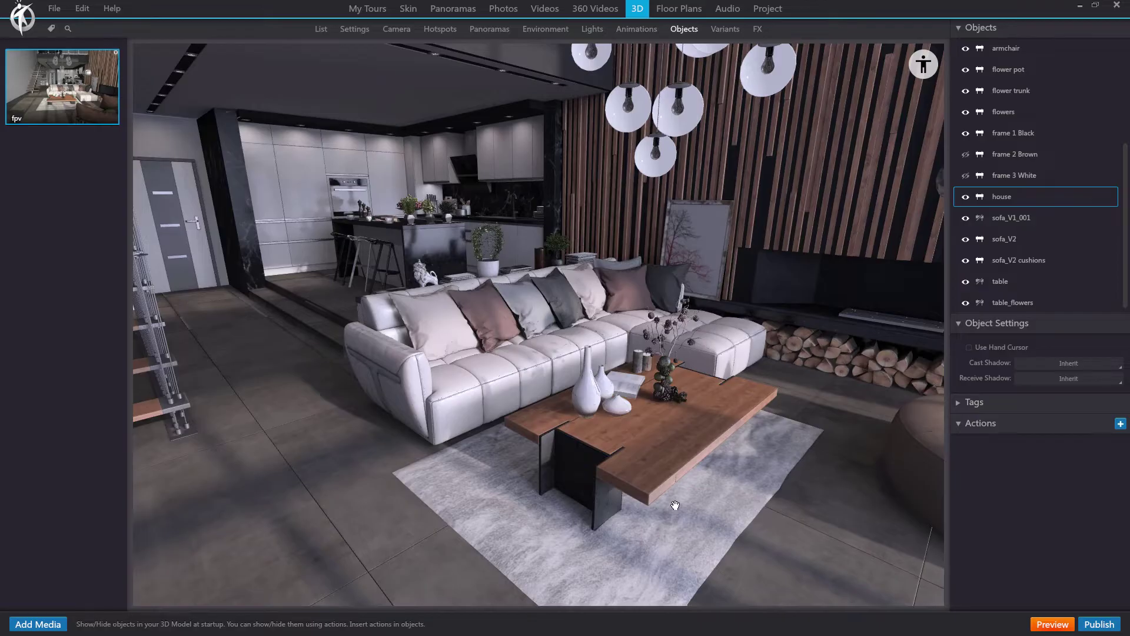
Move the camera through the coffee table and the sofa to test their disabled collision.
drag(675, 505, 537, 324)
key(w)
key(s)
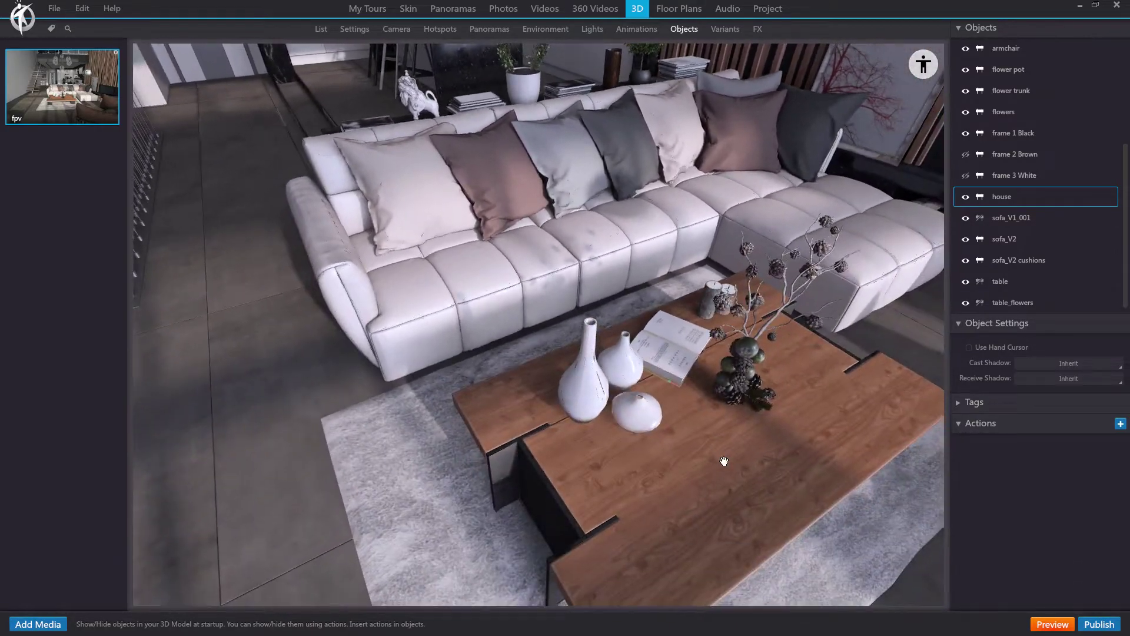
drag(722, 461, 678, 467)
key(w)
key(w)
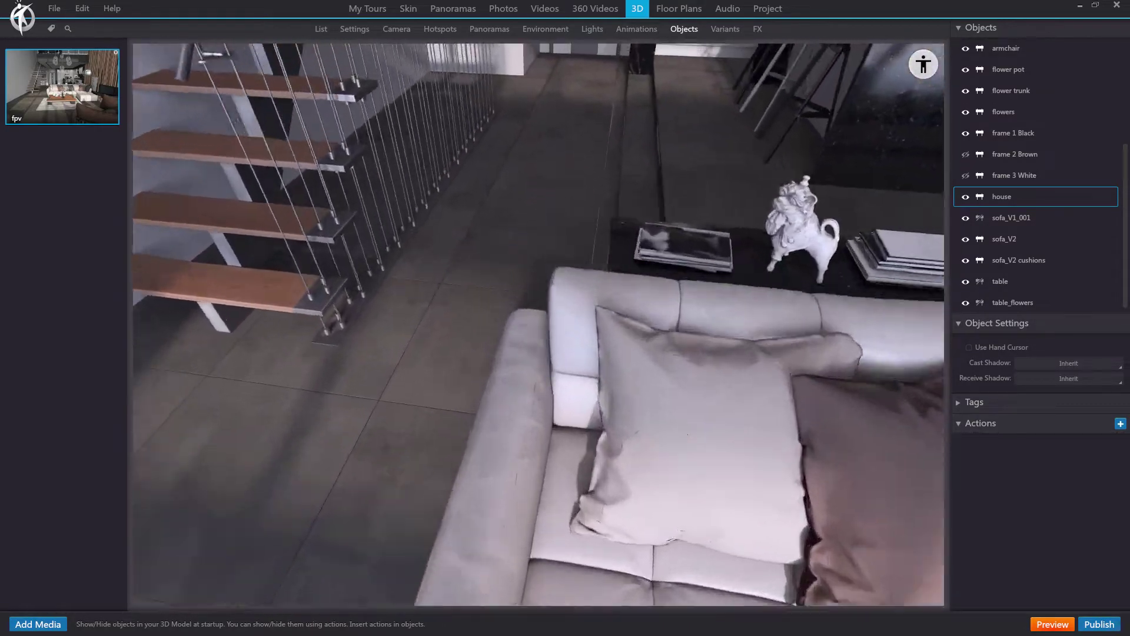
key(s)
Move up to the wall with the sunset picture to test collision against the house object.
mouse_move(705, 477)
mouse_down()
mouse_move(704, 406)
mouse_move(844, 481)
mouse_move(883, 518)
mouse_up()
key(w)
key(s)
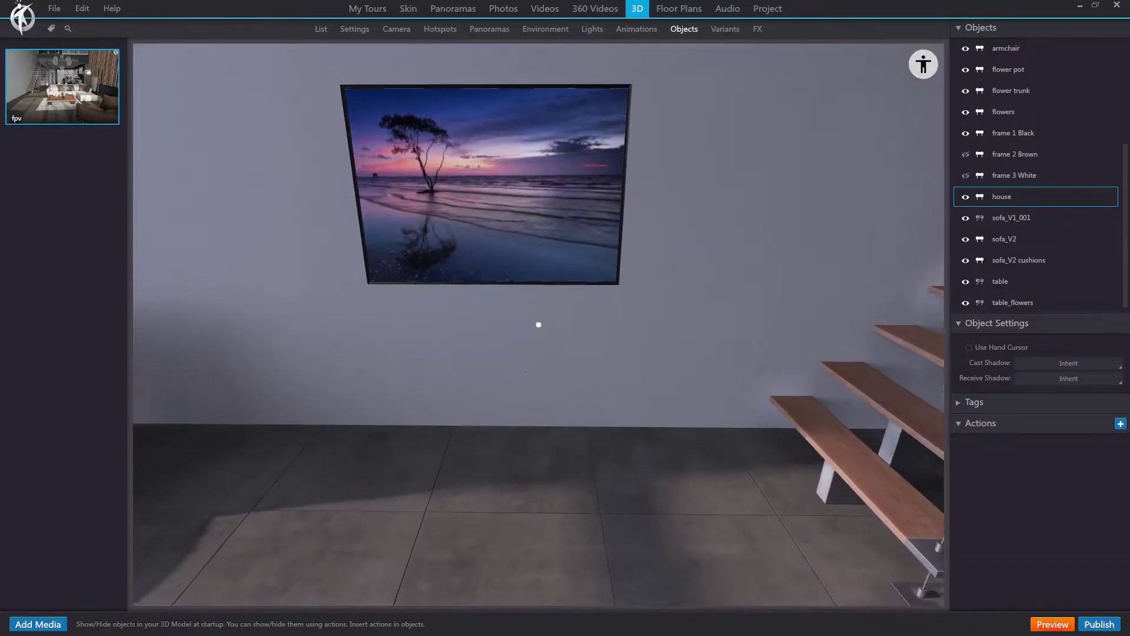
key(w)
key(s)
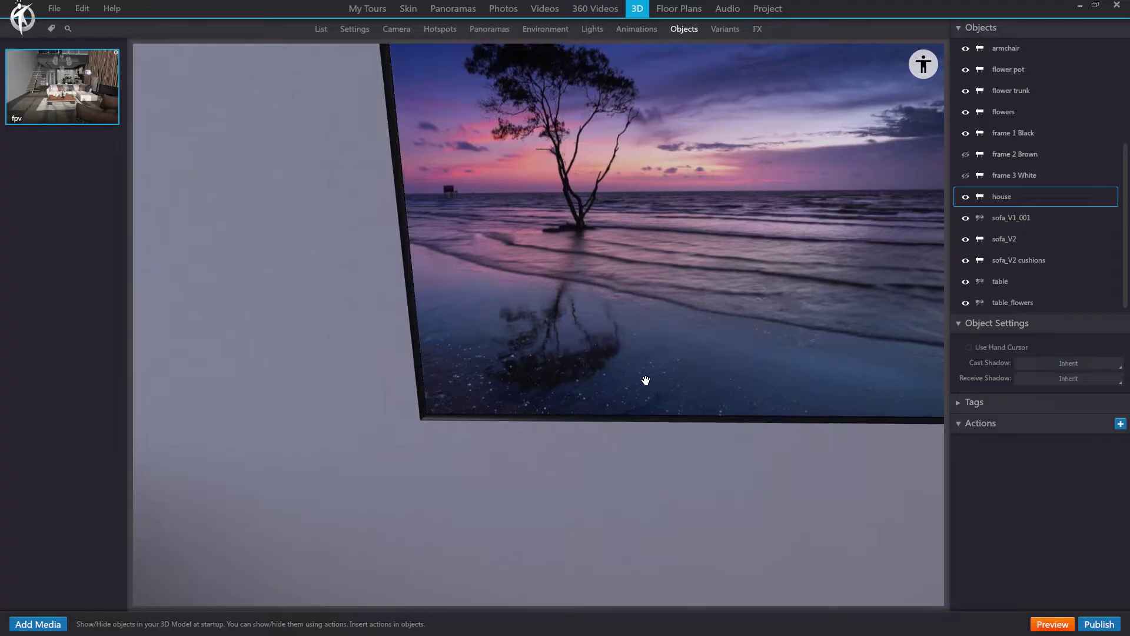
drag(645, 381, 436, 385)
drag(559, 370, 469, 396)
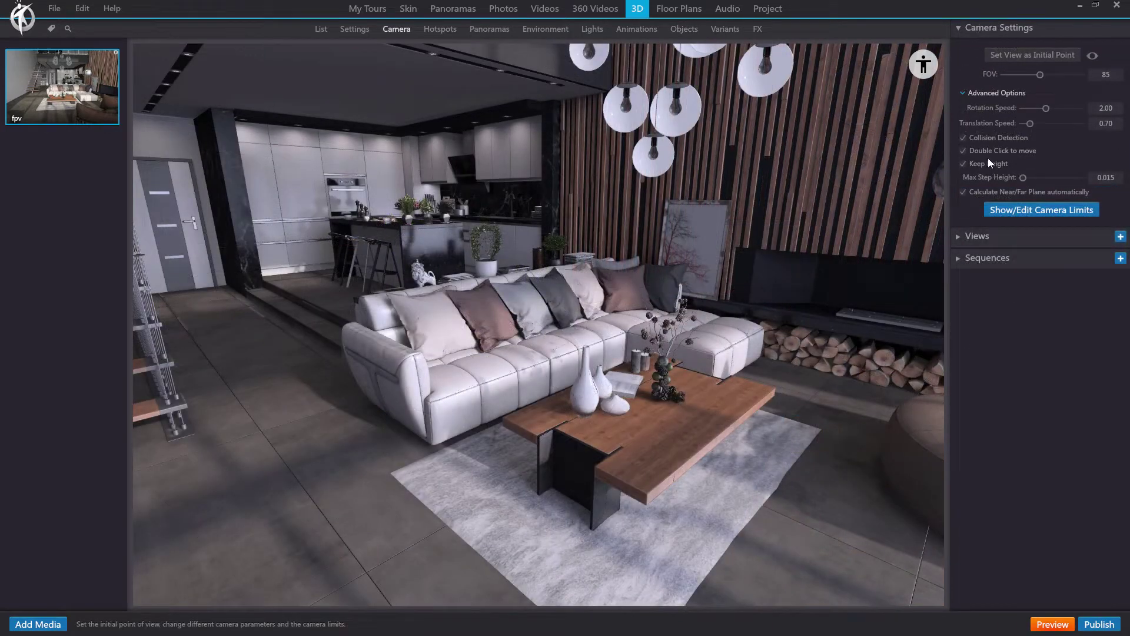
Test Double Click to move by jumping to floor points in the kitchen, near the round armchair and out through the terrace door.
click(963, 152)
double_click(312, 418)
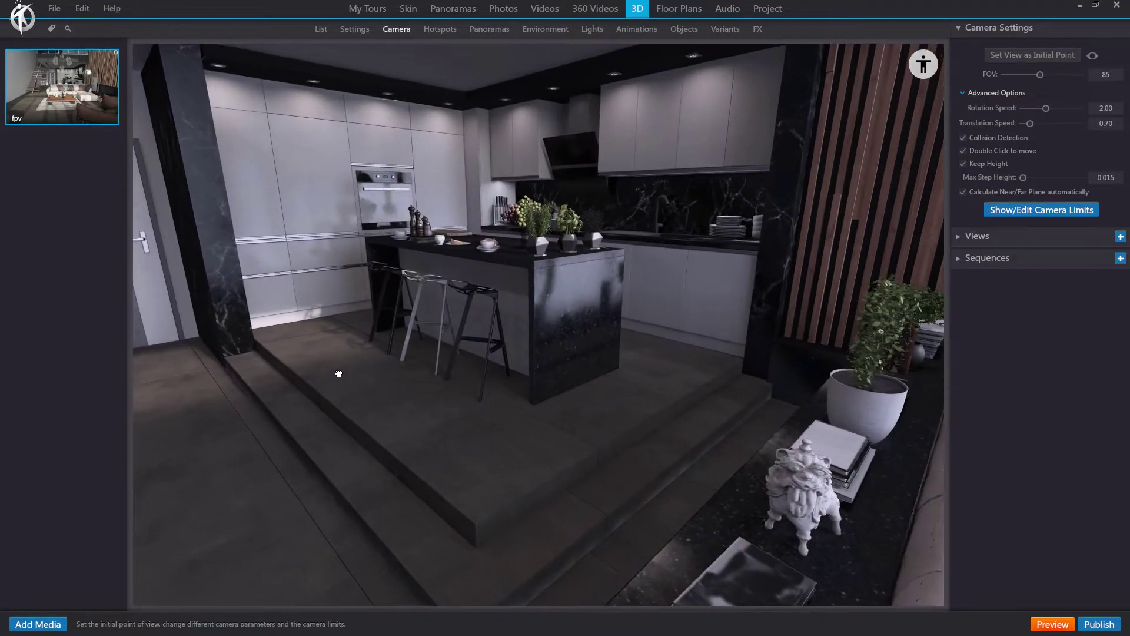
double_click(338, 374)
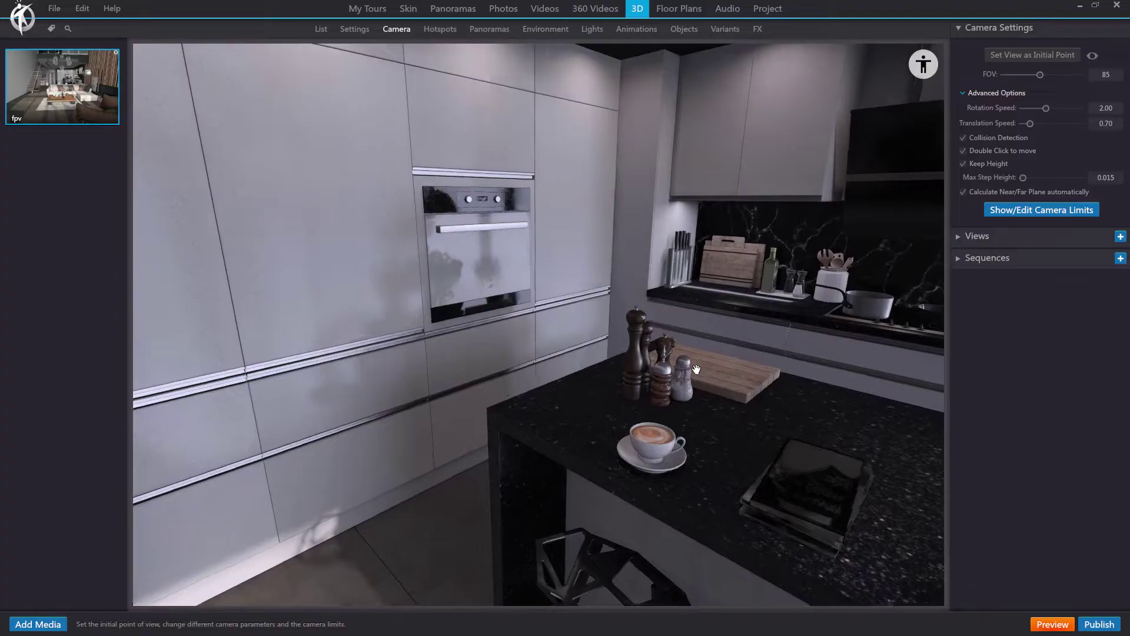
drag(339, 374, 657, 349)
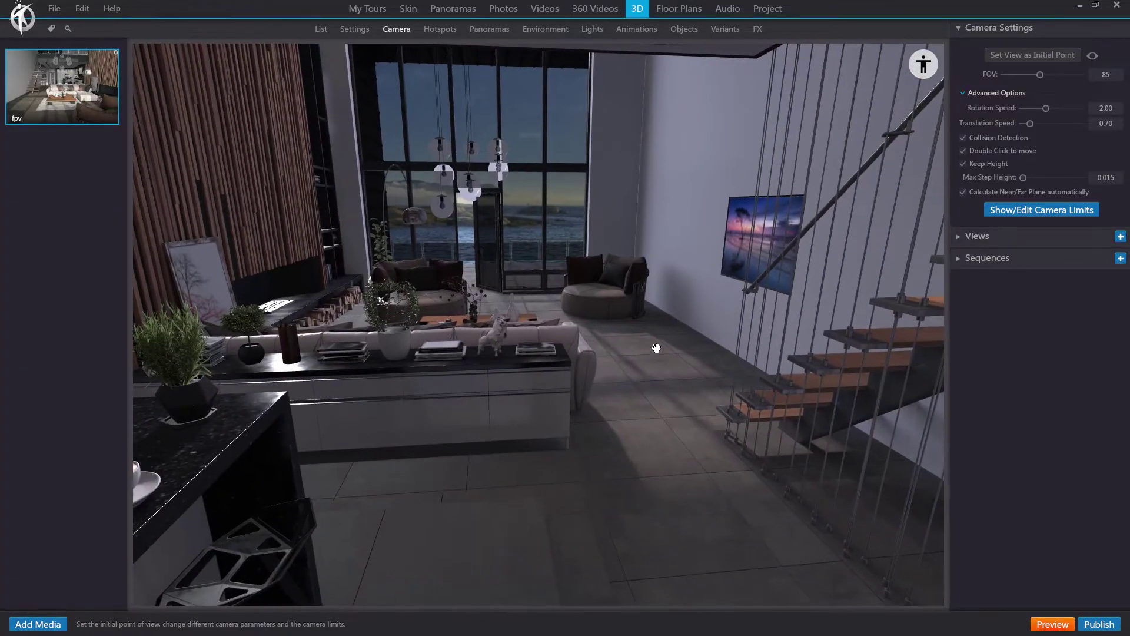
double_click(649, 347)
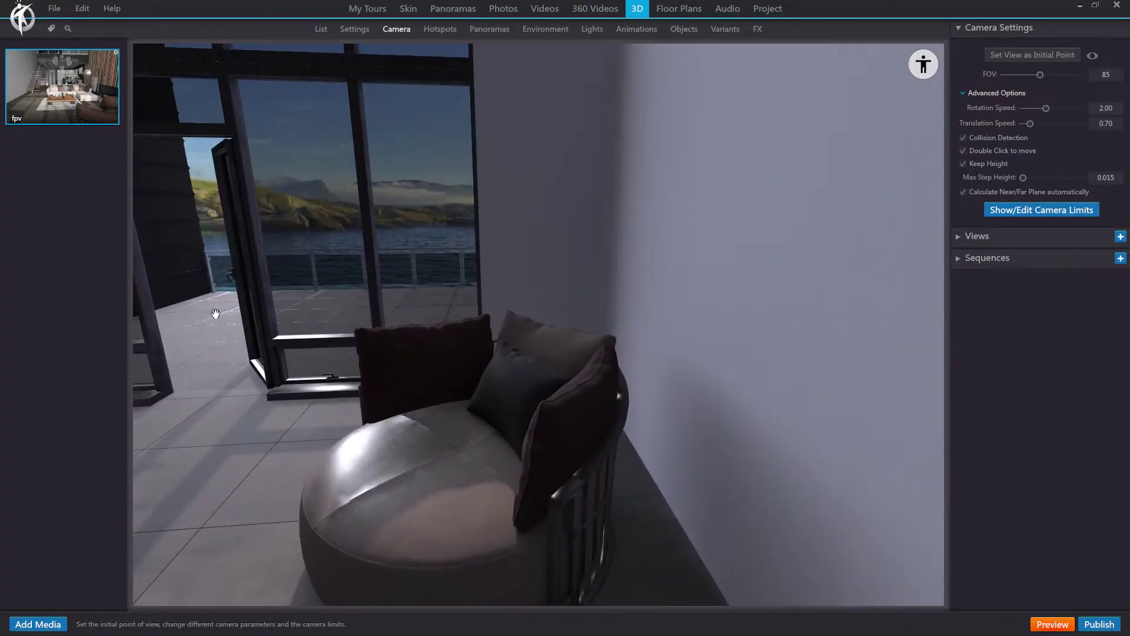
double_click(216, 316)
Jump back inside past the staircase to floor points beside the sofa and kitchen steps, looking around along the way.
drag(525, 358, 347, 386)
double_click(466, 257)
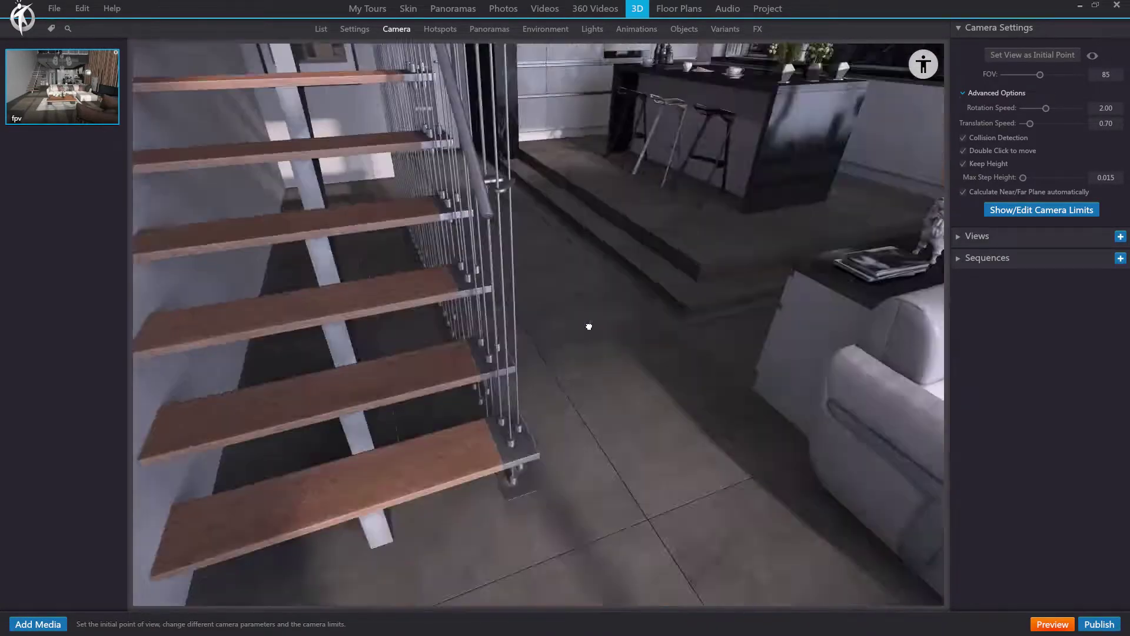
drag(588, 326, 475, 408)
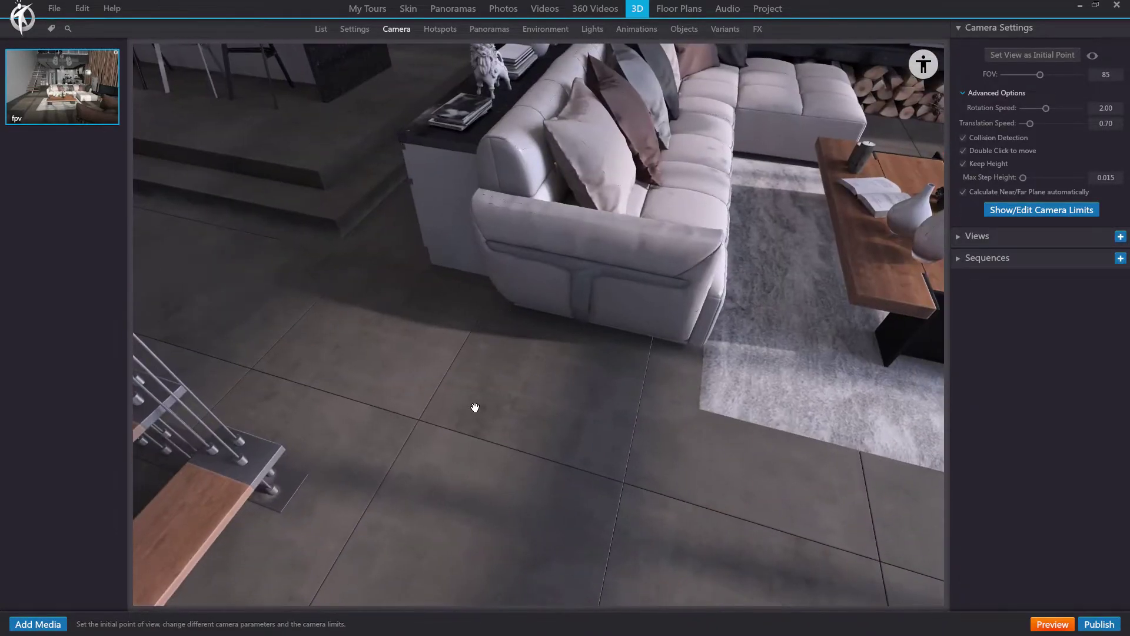
double_click(435, 441)
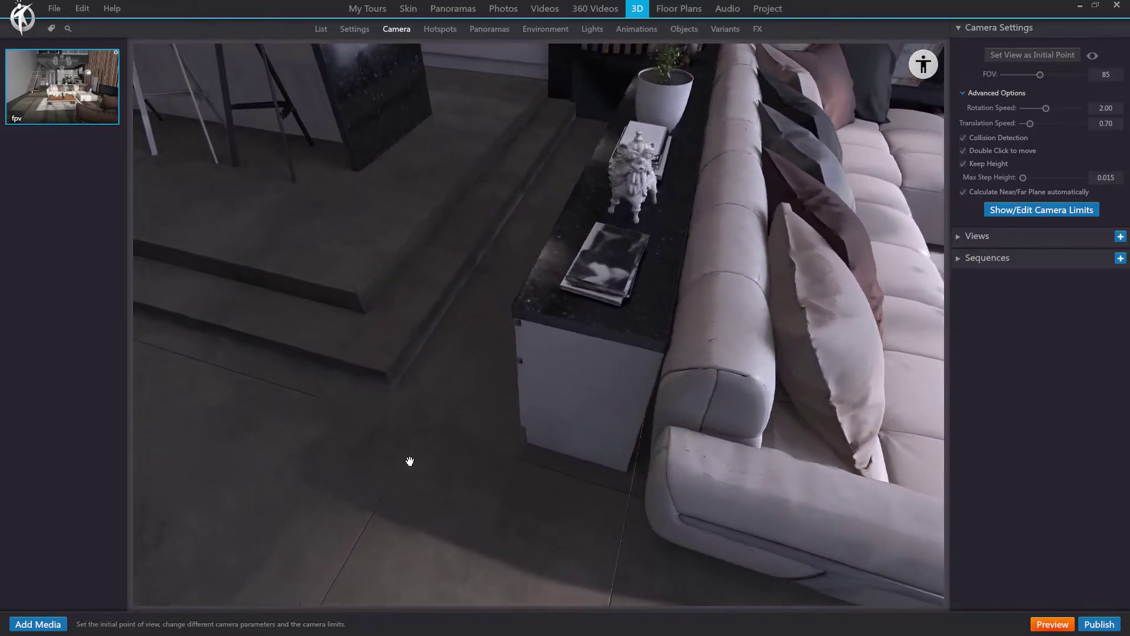
drag(409, 459, 482, 401)
double_click(596, 432)
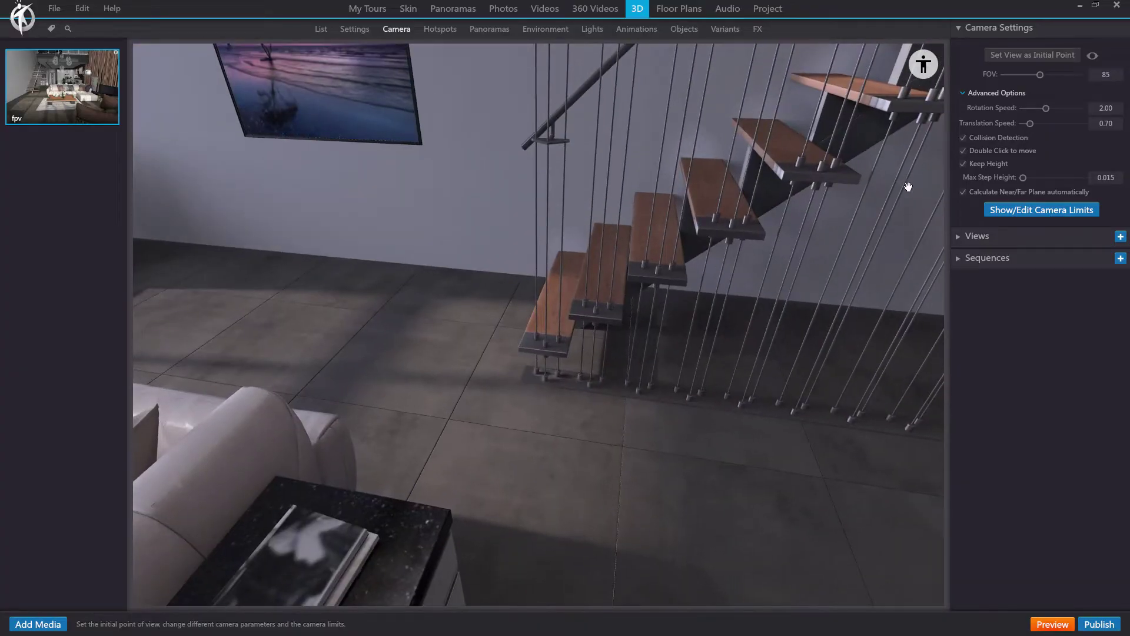
Turn Double Click to move off to test looking around without jumps, and turn it on again to retry jumping toward the kitchen.
click(963, 150)
drag(724, 422, 459, 357)
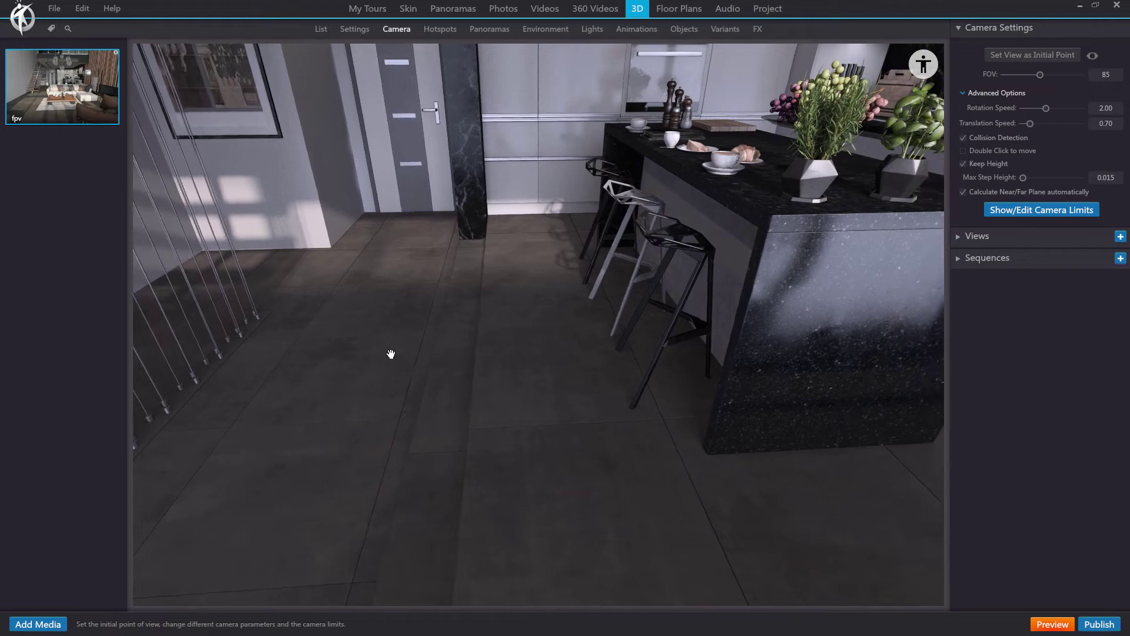
drag(318, 358, 560, 373)
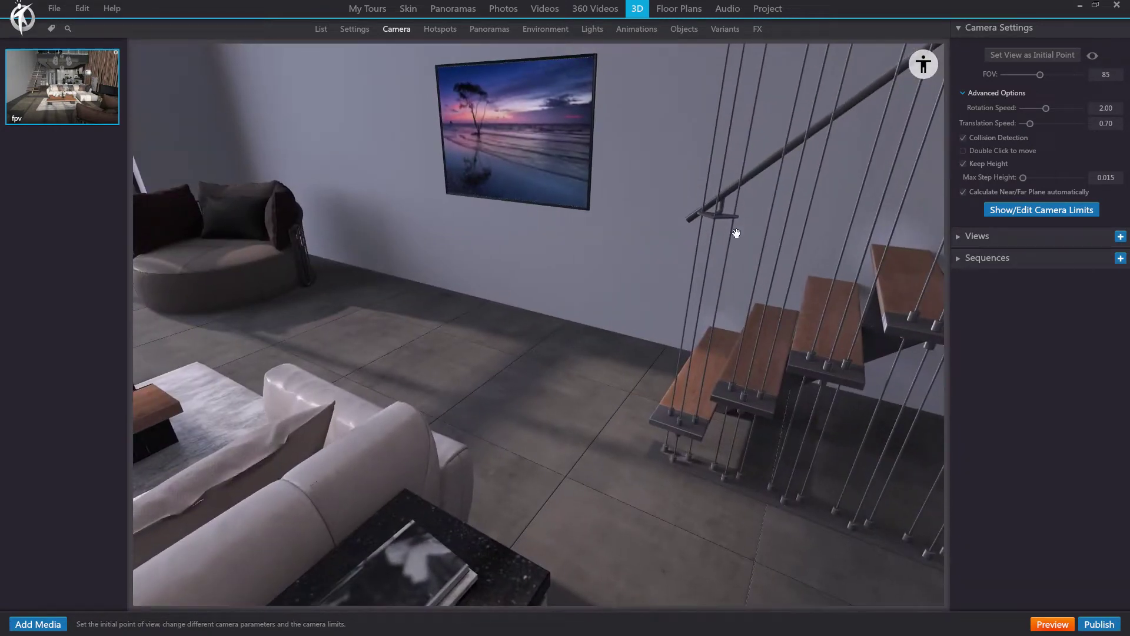
click(964, 151)
drag(772, 360, 661, 365)
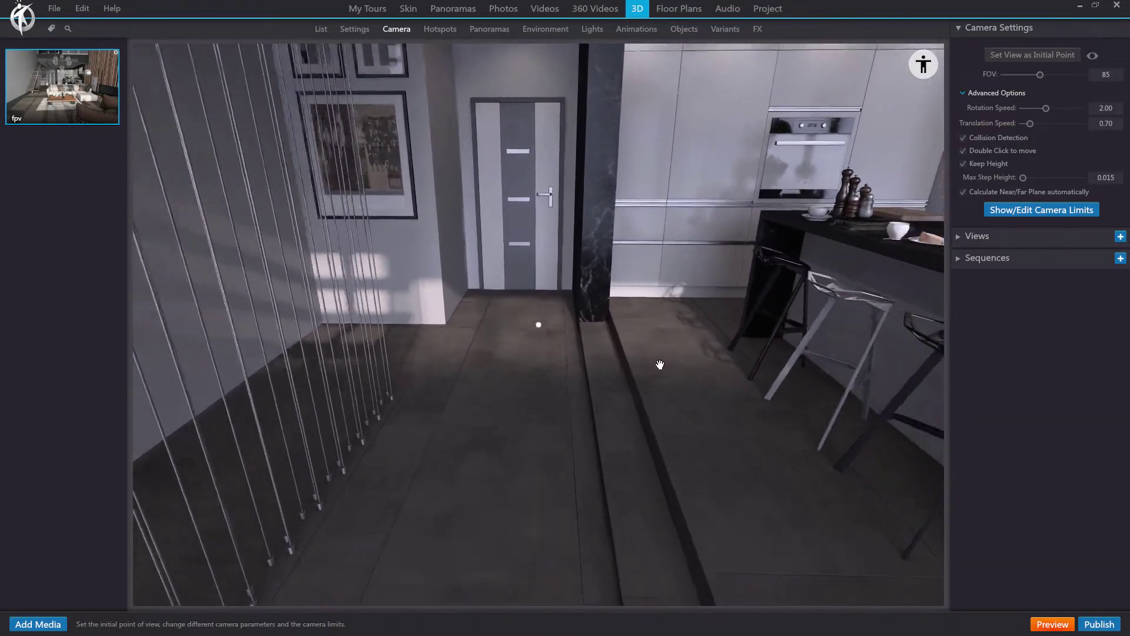
double_click(660, 364)
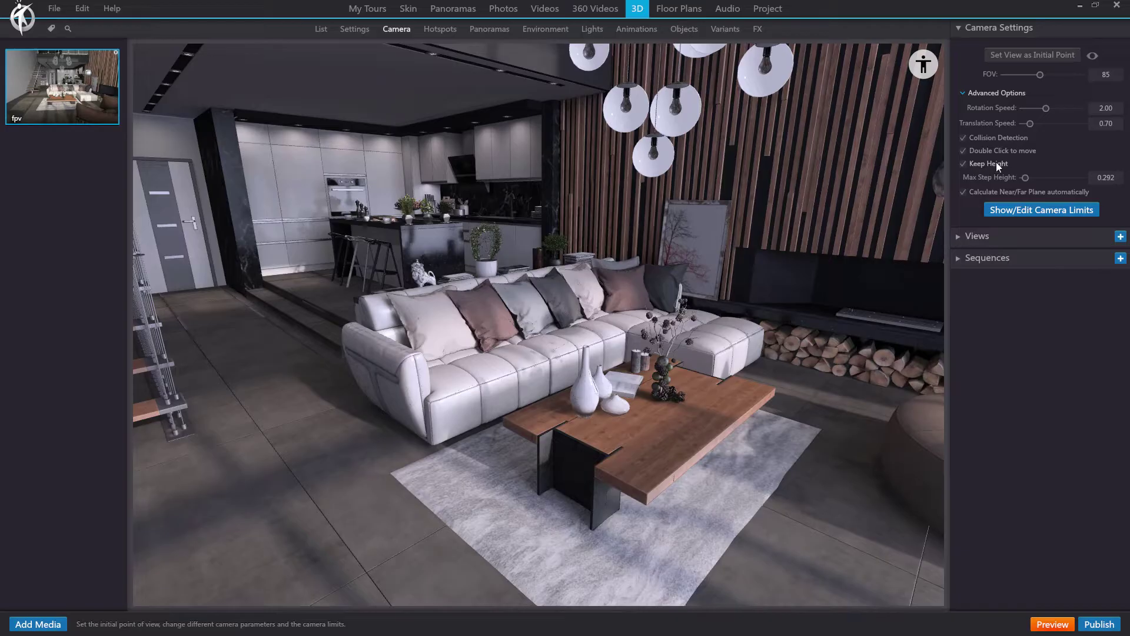
Test Keep Height by jumping toward the kitchen and moving up and down its raised platform.
double_click(338, 479)
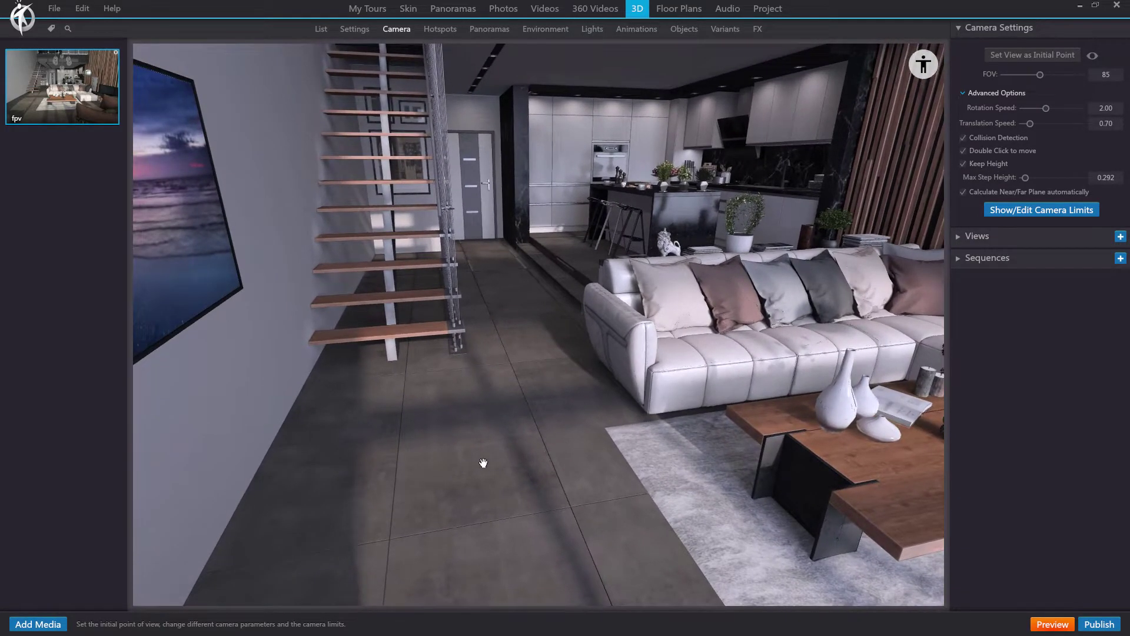
double_click(483, 462)
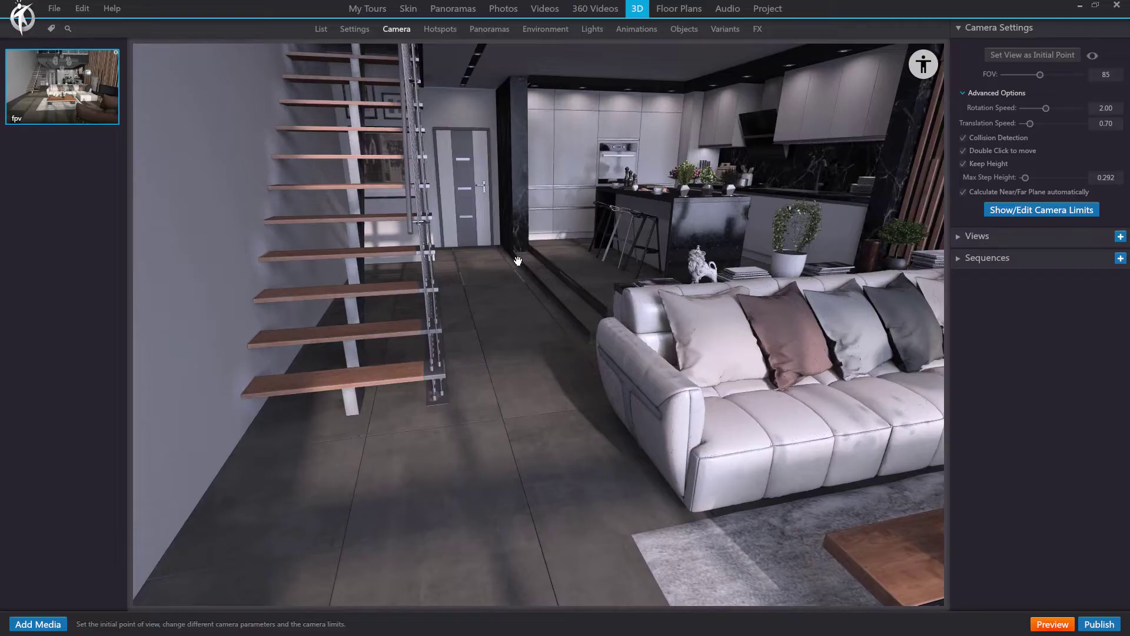
double_click(518, 261)
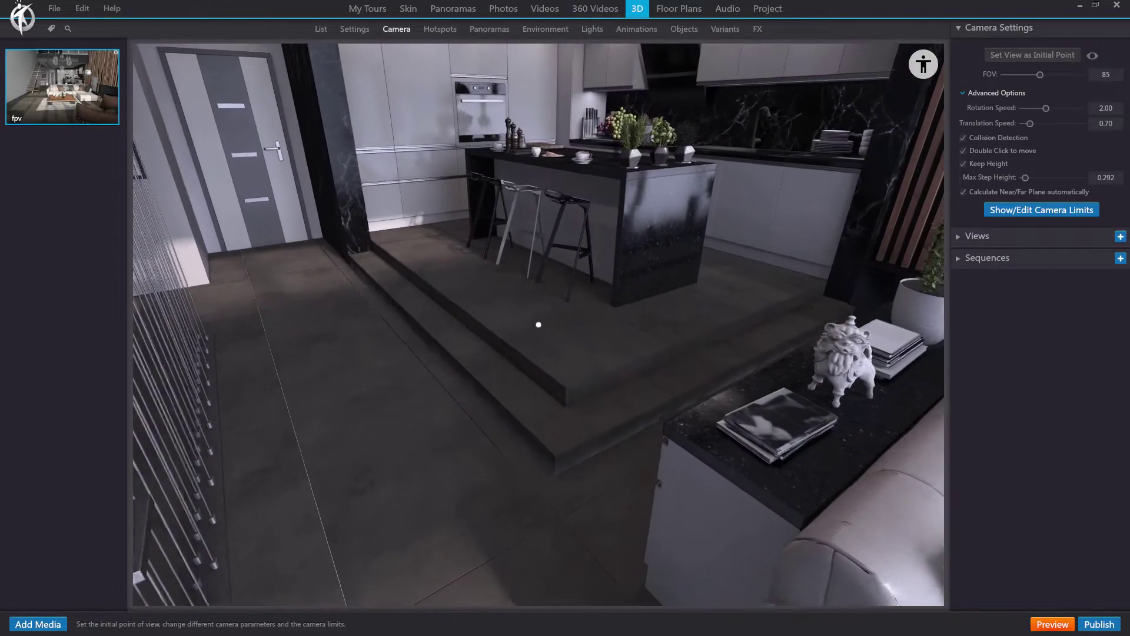
scroll(511, 453, up, 2)
scroll(507, 489, up, 2)
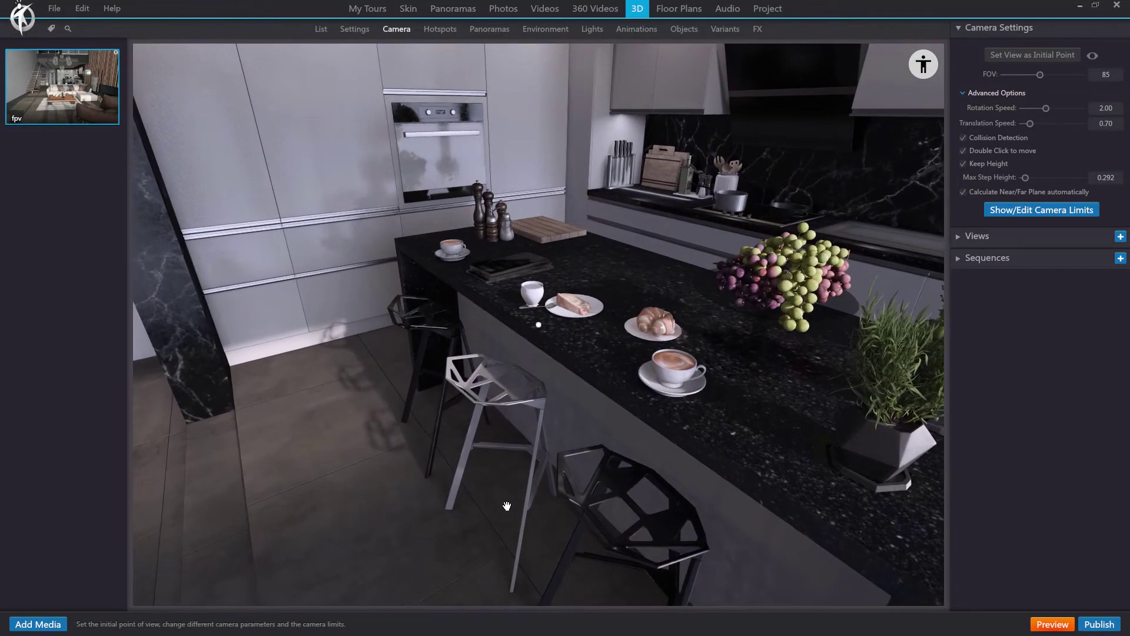
scroll(520, 476, down, 3)
scroll(527, 454, up, 3)
scroll(528, 453, down, 2)
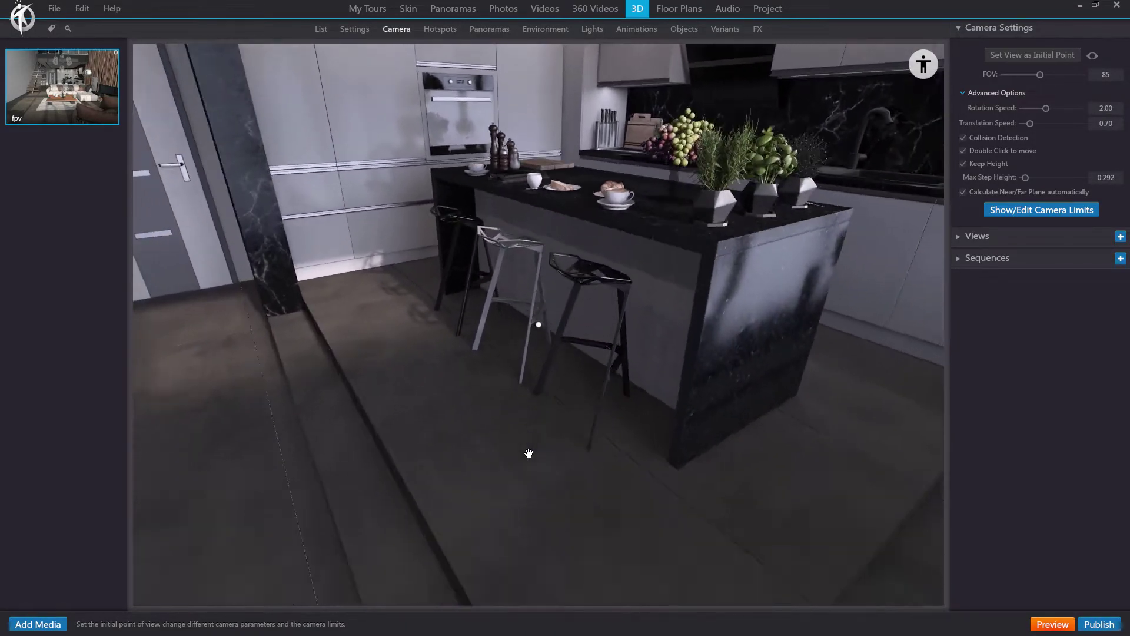
Climb the wooden staircase with Keep Height enabled and move back down to the living-room floor.
mouse_move(529, 453)
mouse_down()
mouse_move(515, 462)
mouse_move(531, 471)
mouse_up()
key(w)
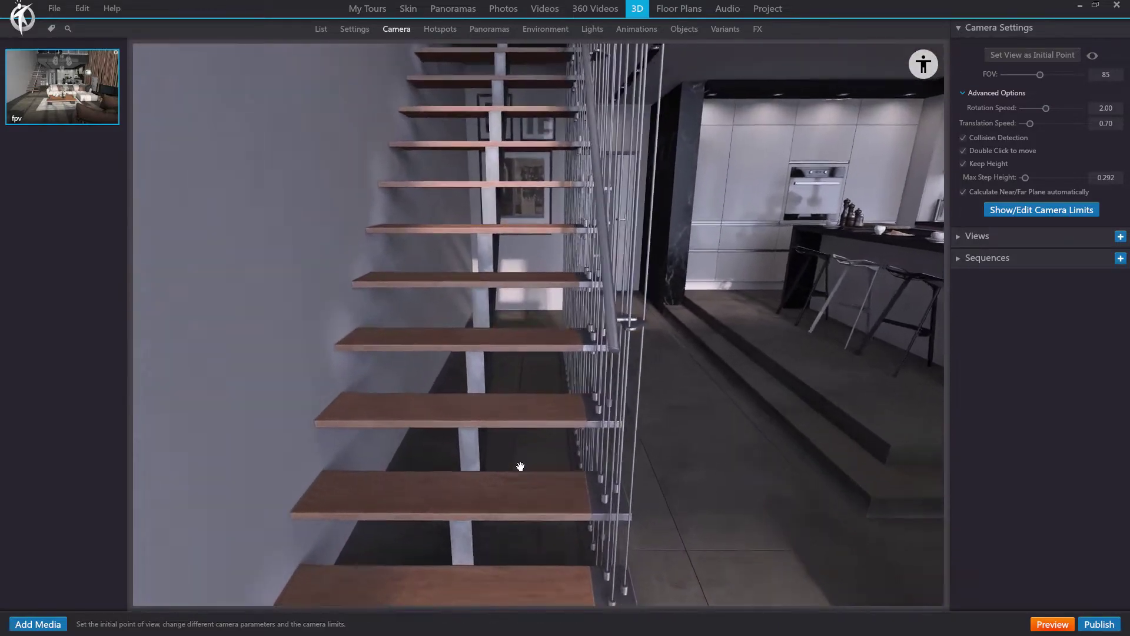
key(s)
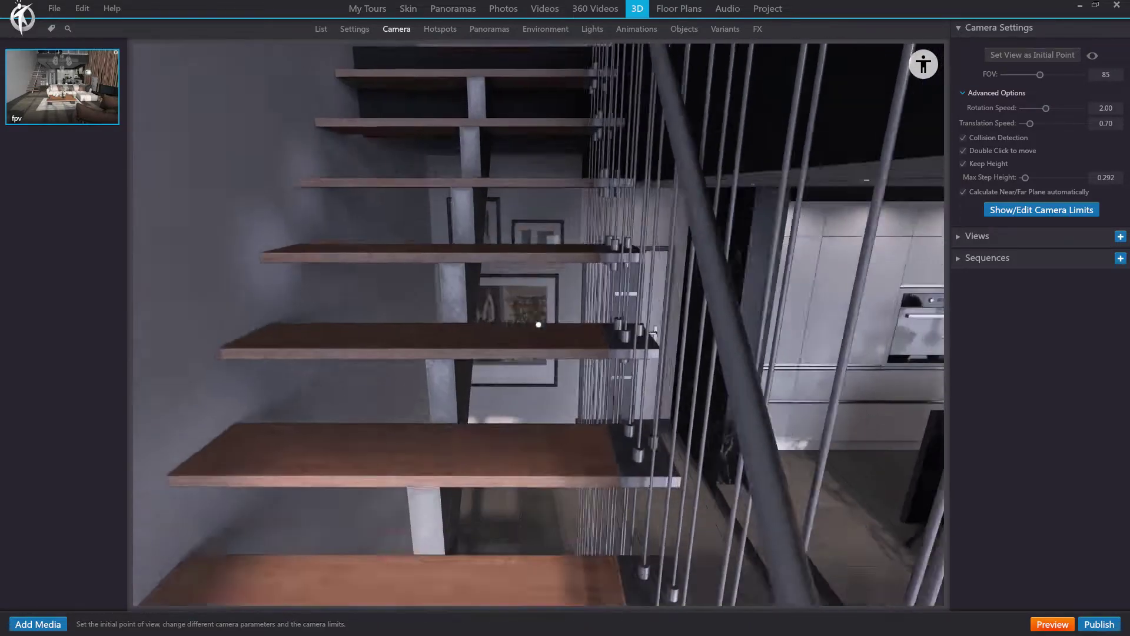
key(s)
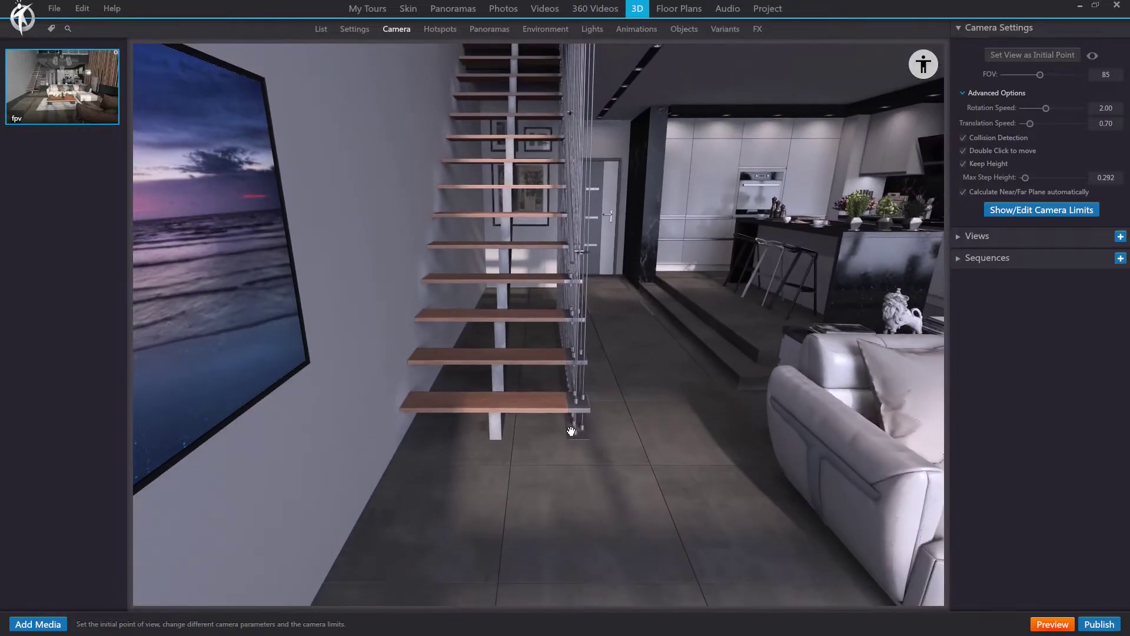
Turn off Keep Height and move back and forth through the kitchen to test the free camera height.
click(963, 164)
key(w)
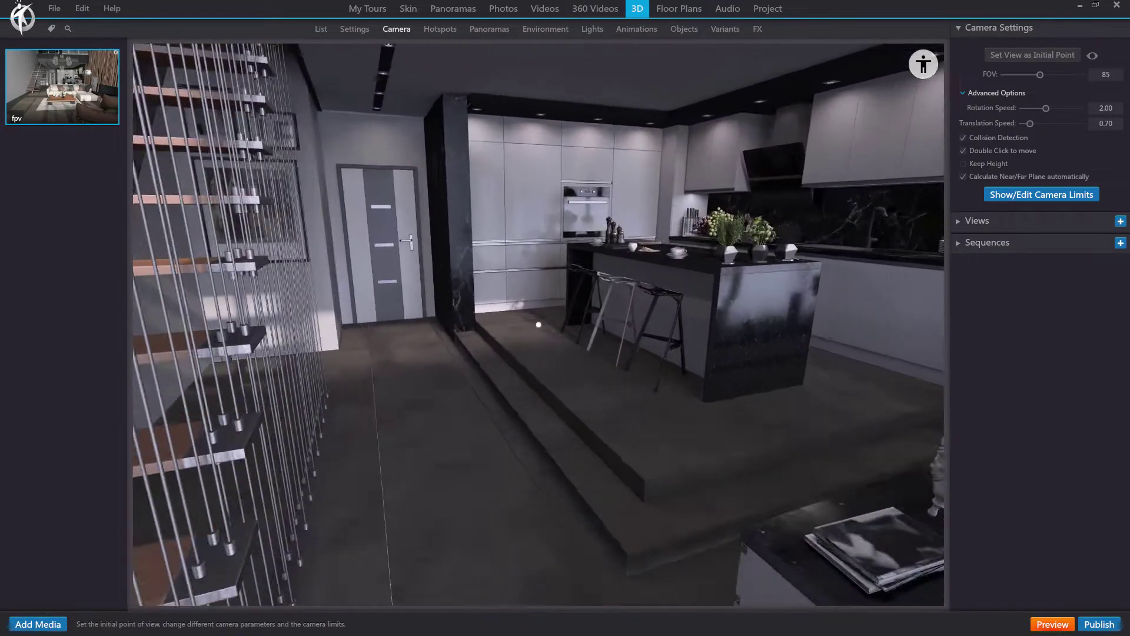
key(w)
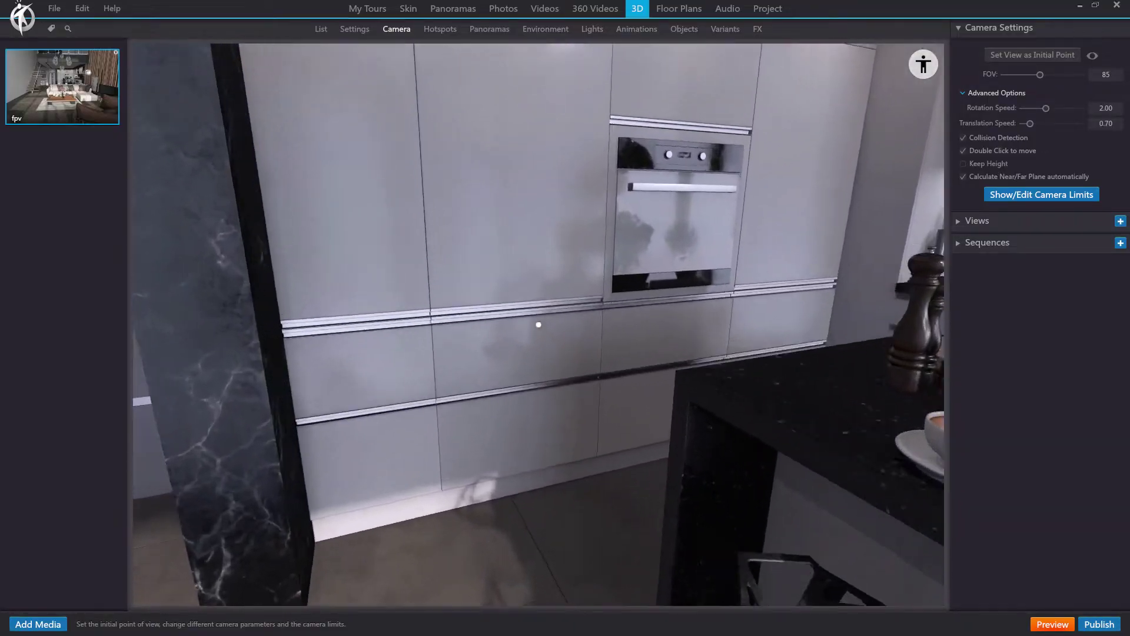
key(s)
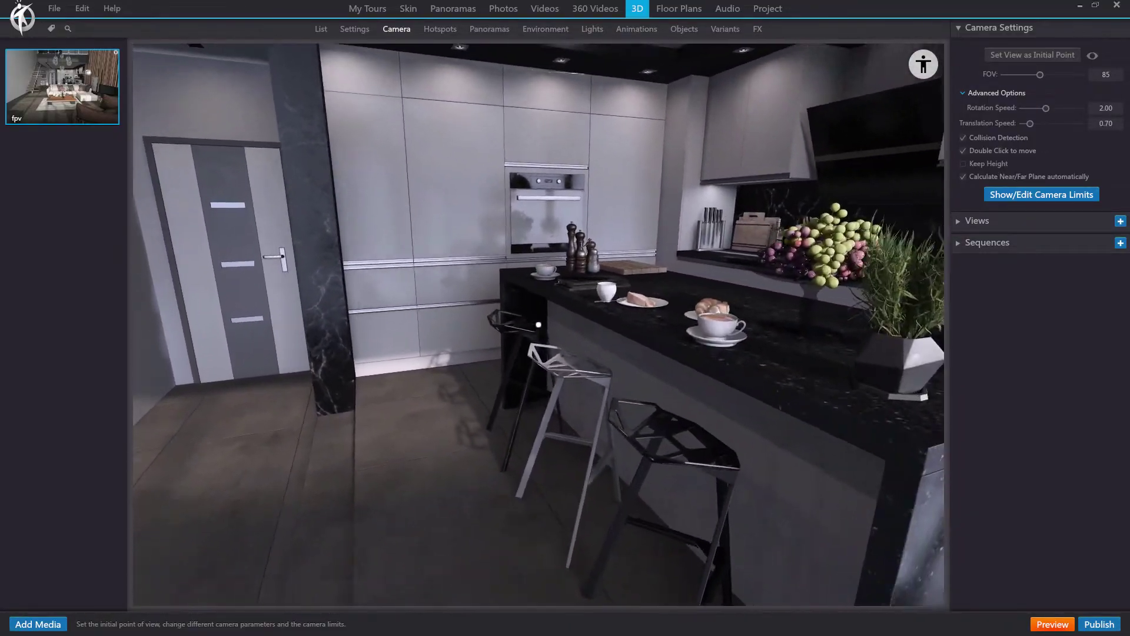
key(w)
key(s)
key(Left)
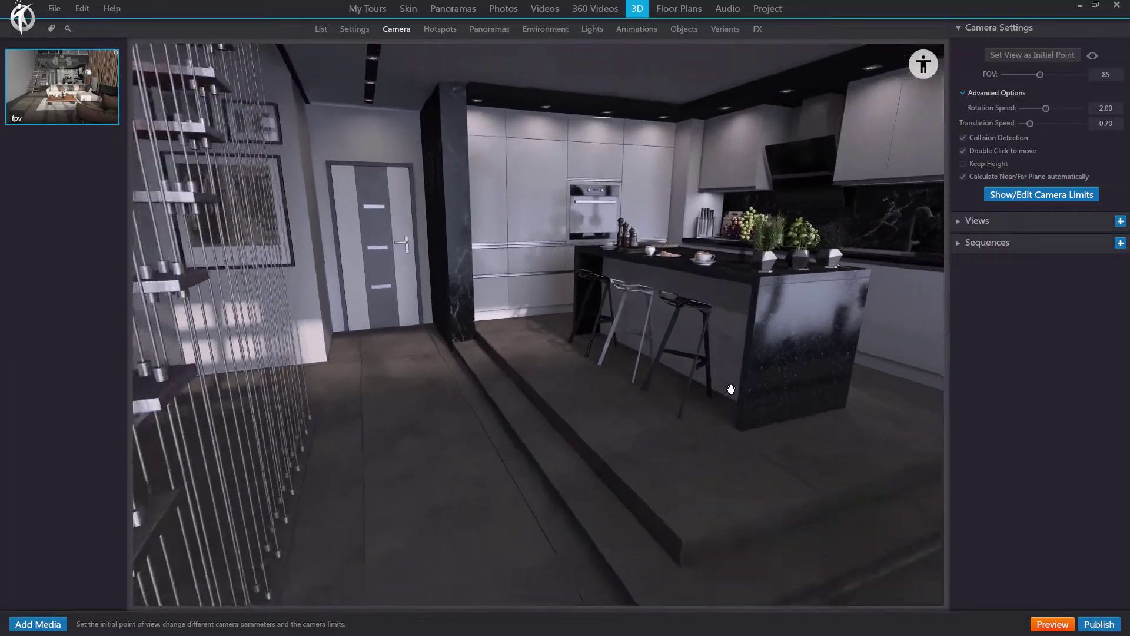
Move toward the staircase and back with Keep Height disabled, and look around toward the sofa and kitchen.
key(w)
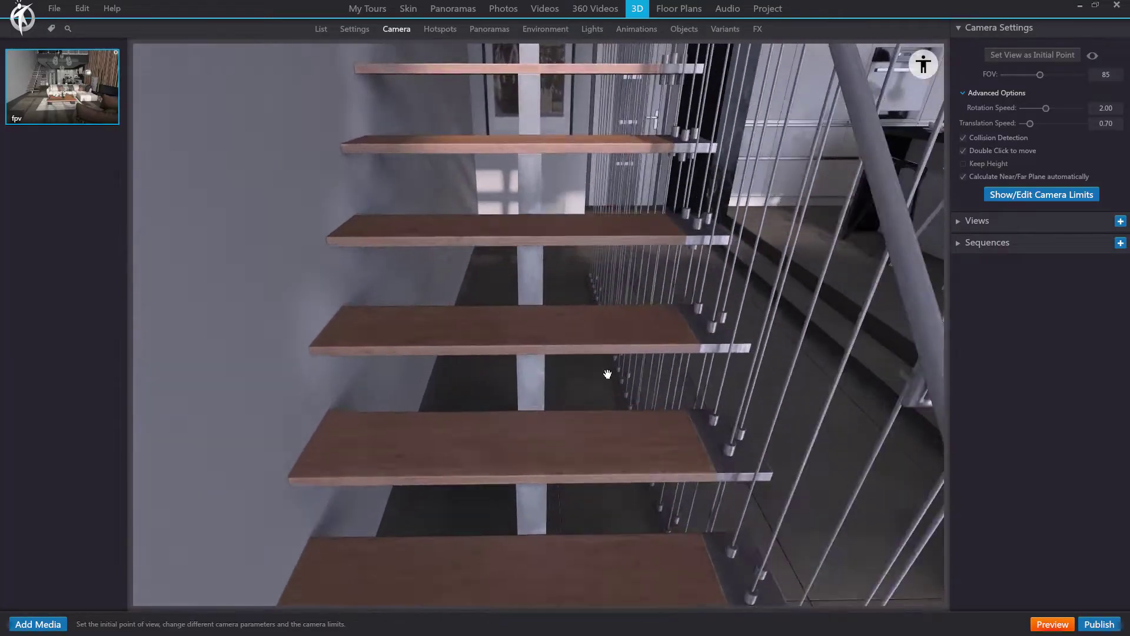
key(s)
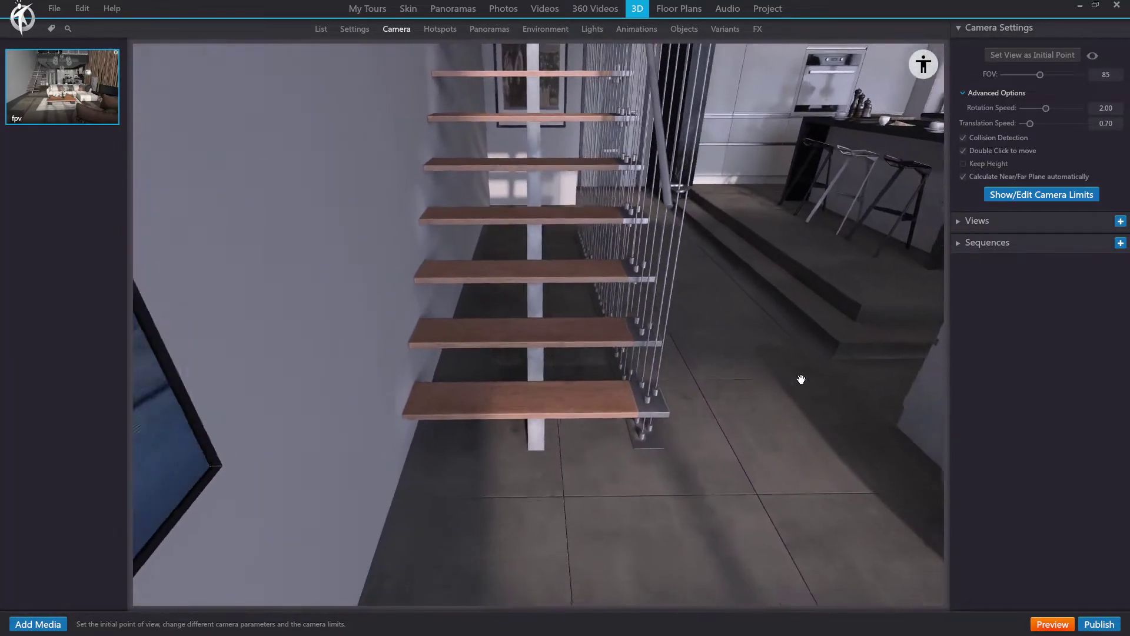
drag(800, 378, 715, 393)
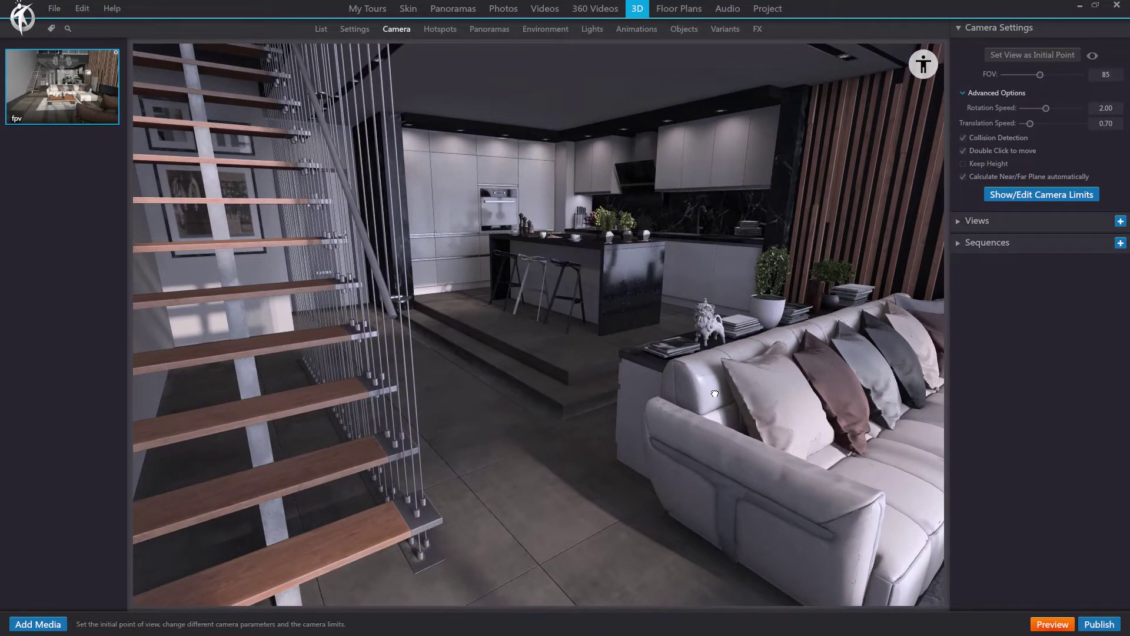
Turn on Keep Height, jump to the kitchen island and move up and down the raised platform.
click(962, 165)
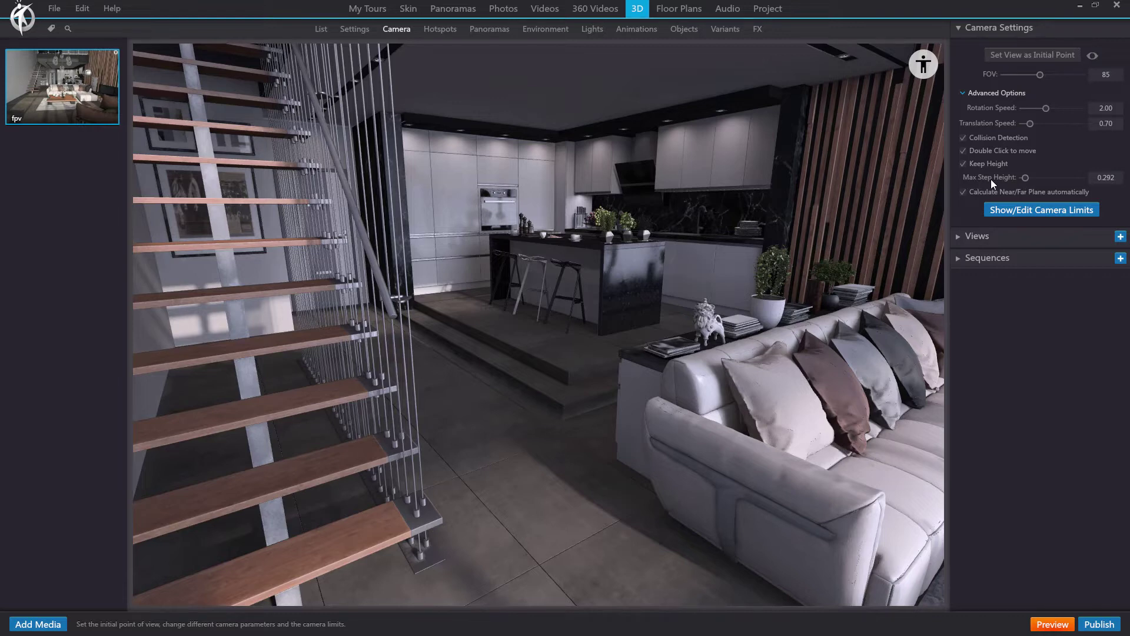
double_click(626, 301)
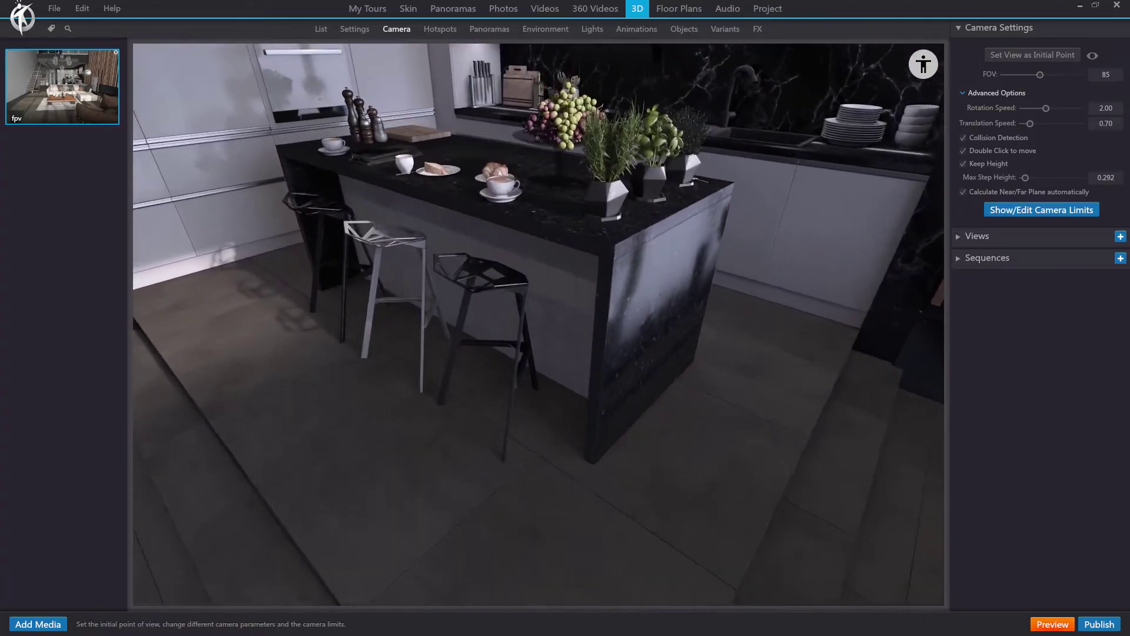
scroll(659, 294, up, 3)
scroll(662, 298, down, 3)
scroll(663, 298, up, 3)
scroll(663, 297, down, 3)
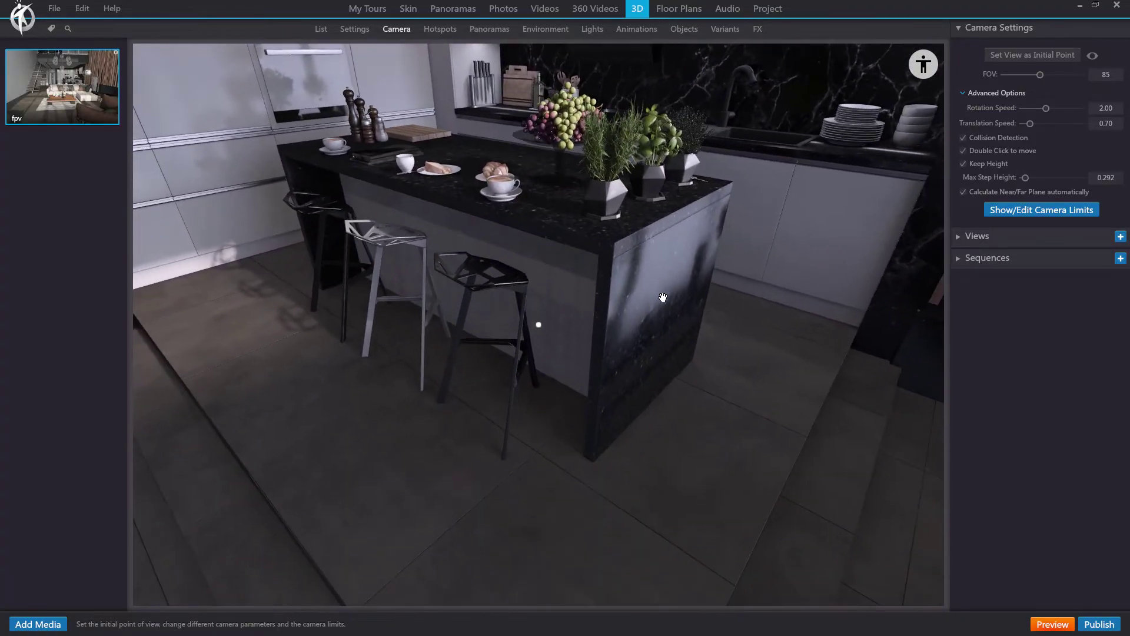
Set Max Step Height to 0.001 and try moving back and forth over the kitchen platform's steps.
key(s)
key(a)
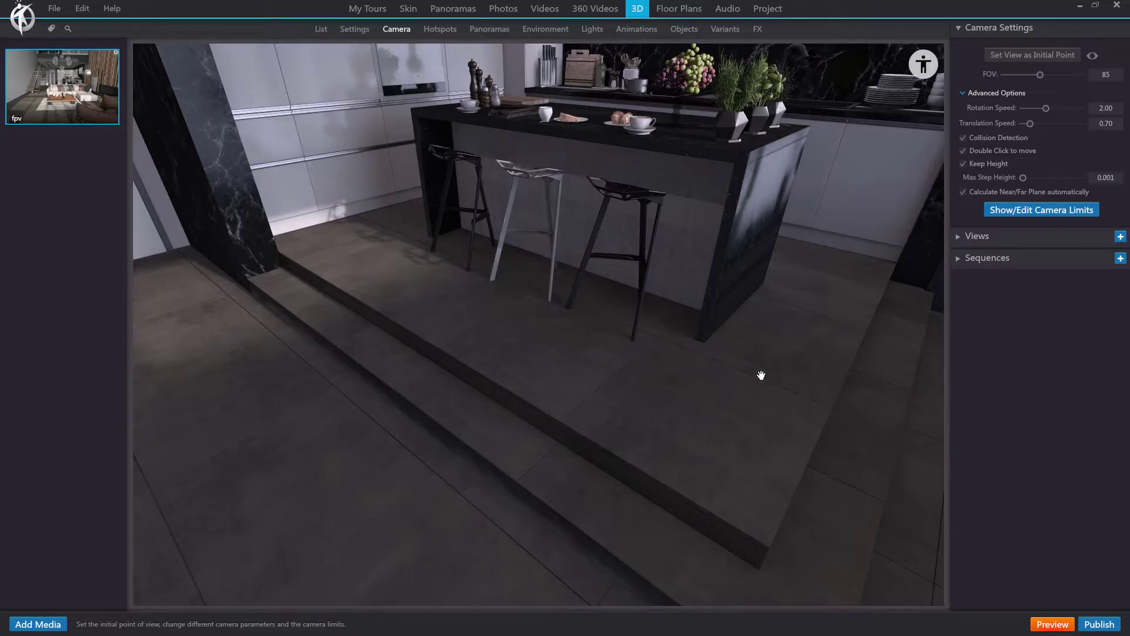
drag(694, 403, 642, 424)
scroll(636, 412, up, 1)
scroll(654, 399, down, 1)
scroll(653, 399, up, 1)
scroll(666, 398, down, 1)
scroll(666, 386, up, 1)
scroll(667, 371, down, 1)
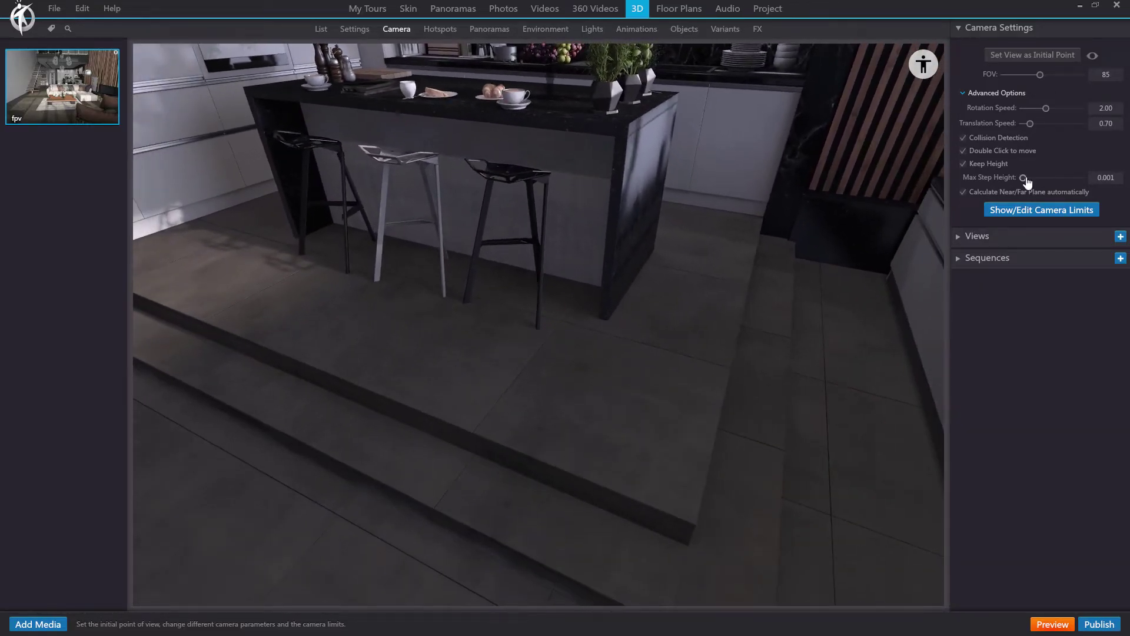
Set Max Step Height to 0.365 and test moving up and down the kitchen platform.
drag(1024, 179, 1027, 183)
scroll(744, 329, up, 3)
scroll(747, 329, down, 3)
scroll(750, 328, up, 4)
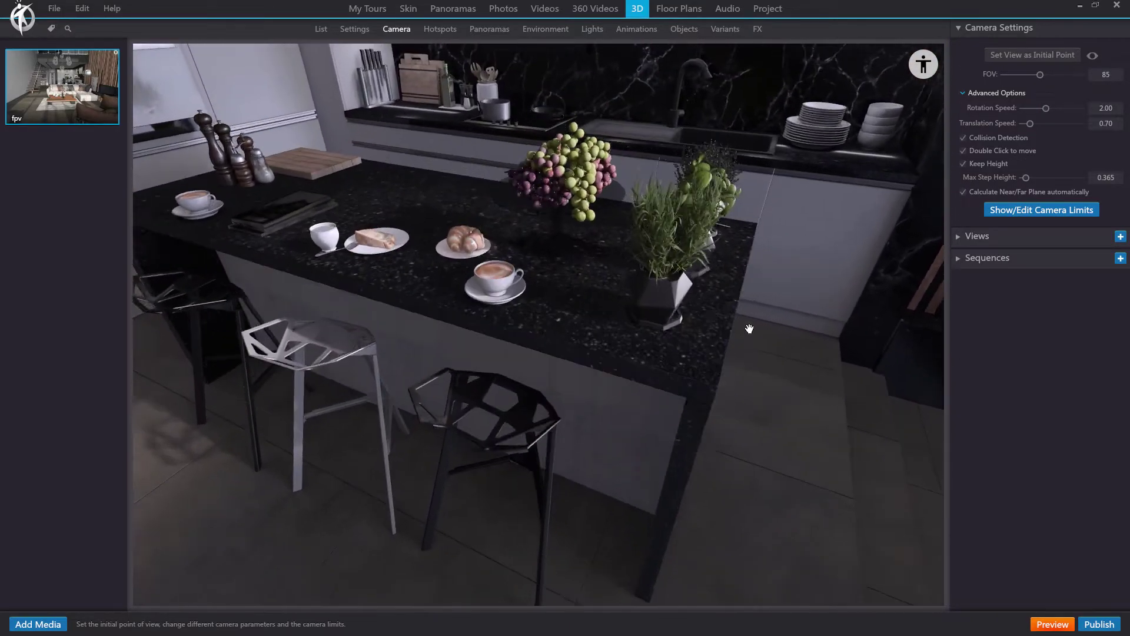
scroll(749, 329, down, 3)
drag(748, 328, 563, 260)
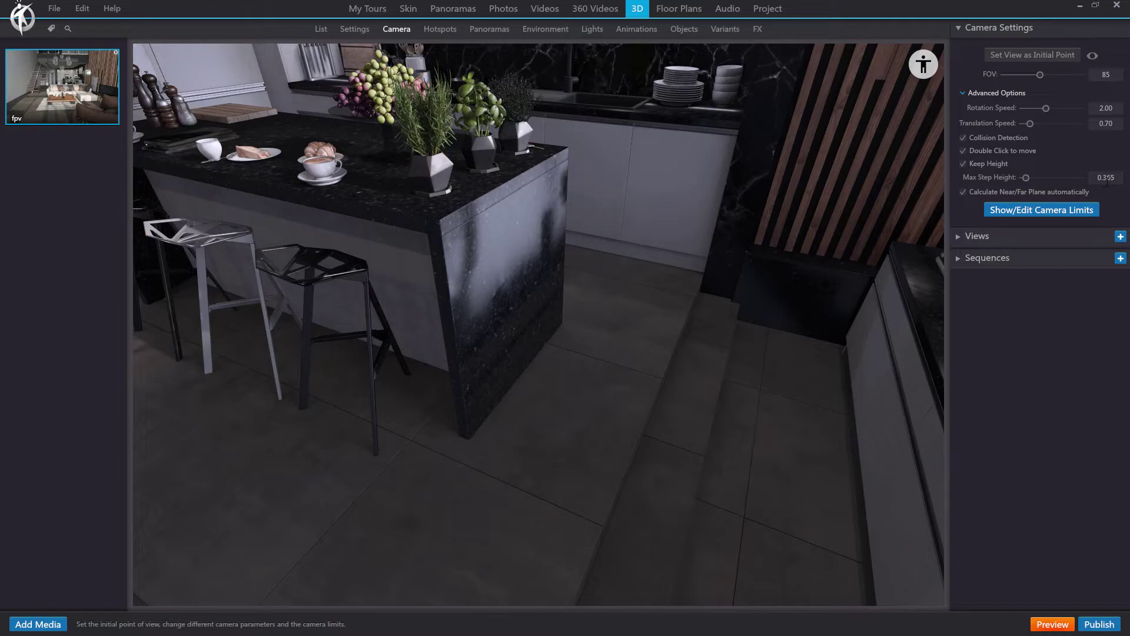
Move around the kitchen island to test the step height, and look back toward the living room.
scroll(789, 265, up, 5)
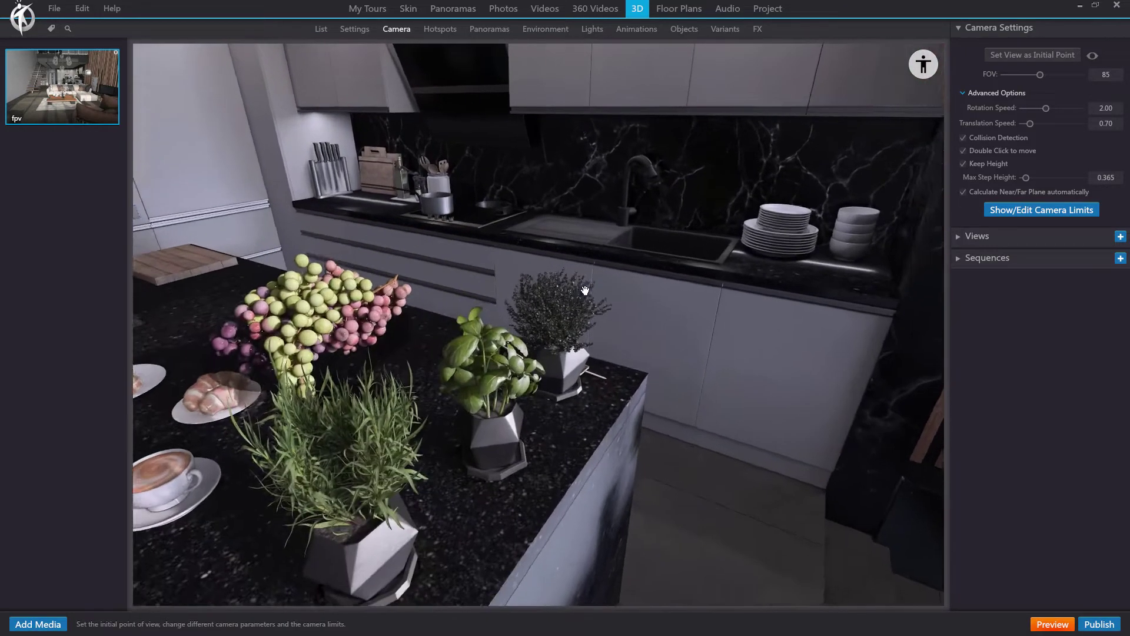
drag(585, 290, 612, 310)
scroll(623, 307, up, 2)
scroll(613, 310, up, 2)
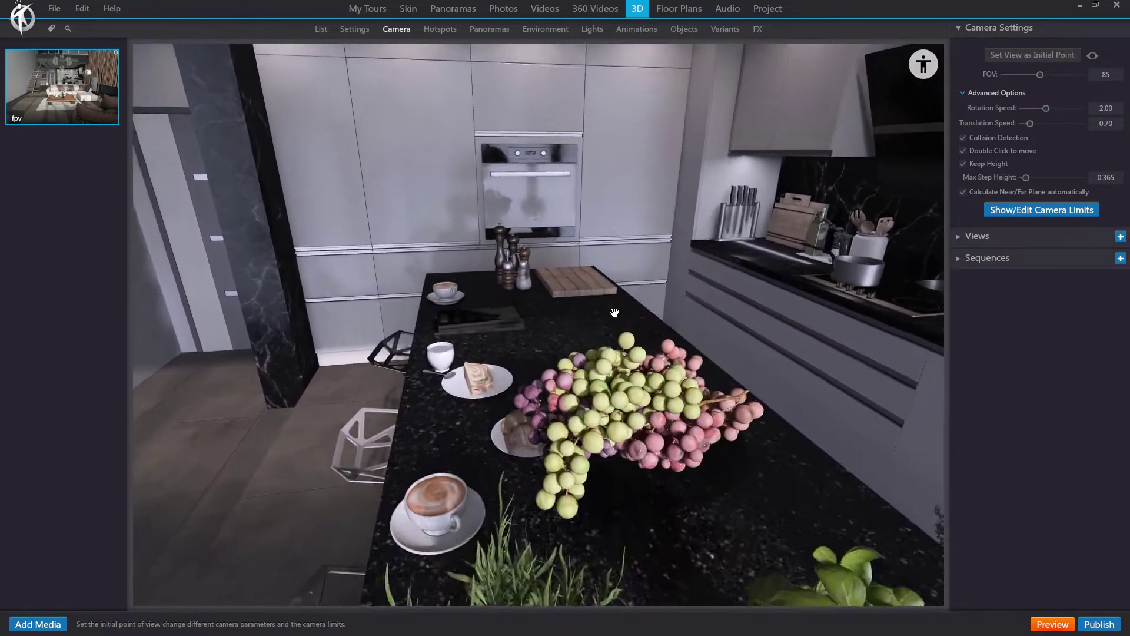
scroll(615, 312, down, 4)
scroll(615, 312, up, 3)
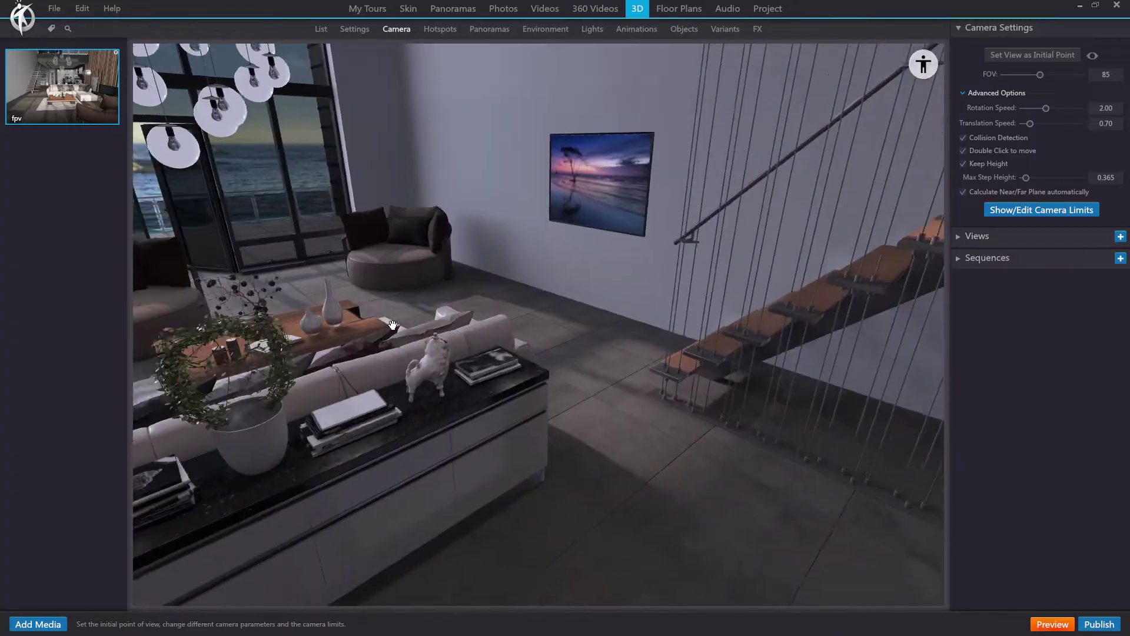
Move to the round armchair by the window, set Max Step Height to 0.656 and move onto the armchair.
scroll(393, 325, up, 5)
drag(393, 325, 563, 278)
scroll(628, 312, up, 3)
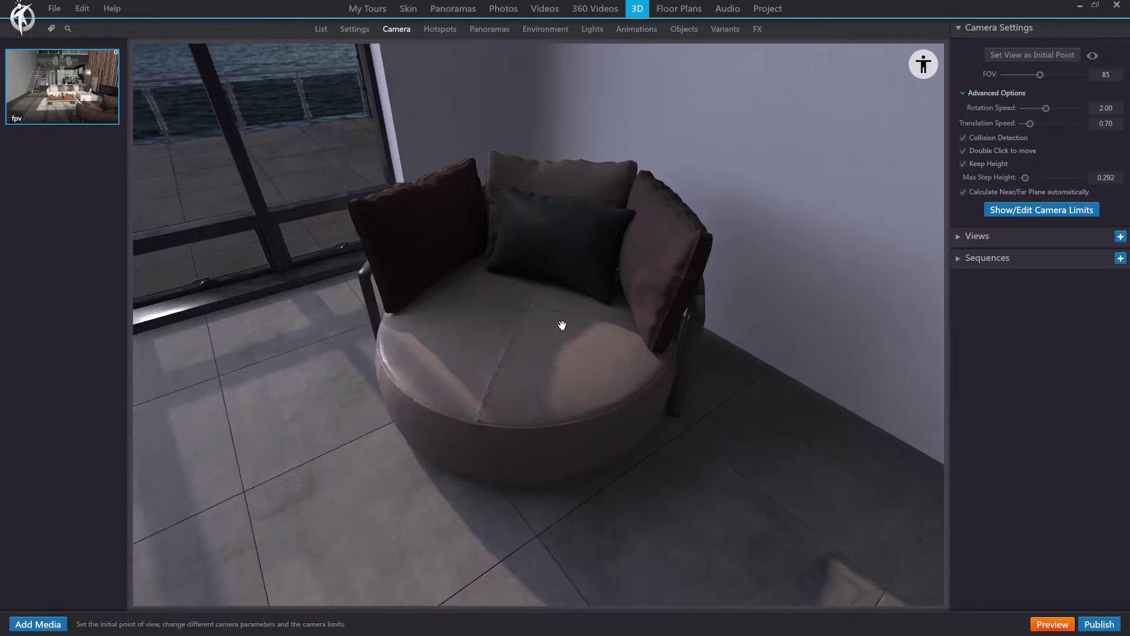
scroll(562, 324, up, 3)
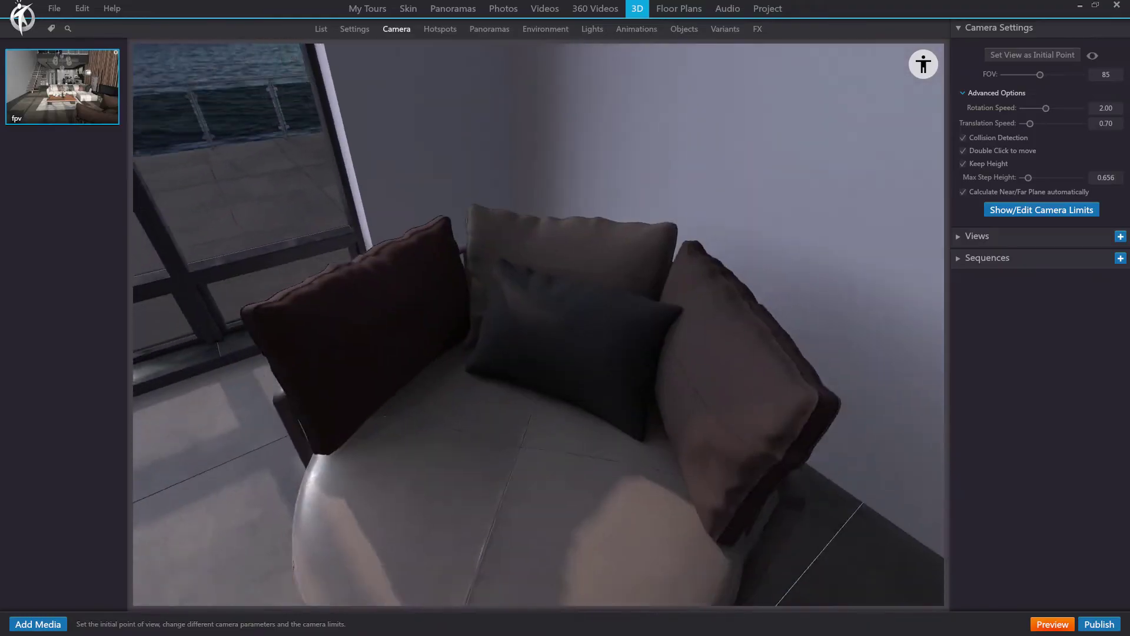
Look back toward the kitchen and move around the sofa and coffee table with the new step height.
drag(706, 335, 518, 383)
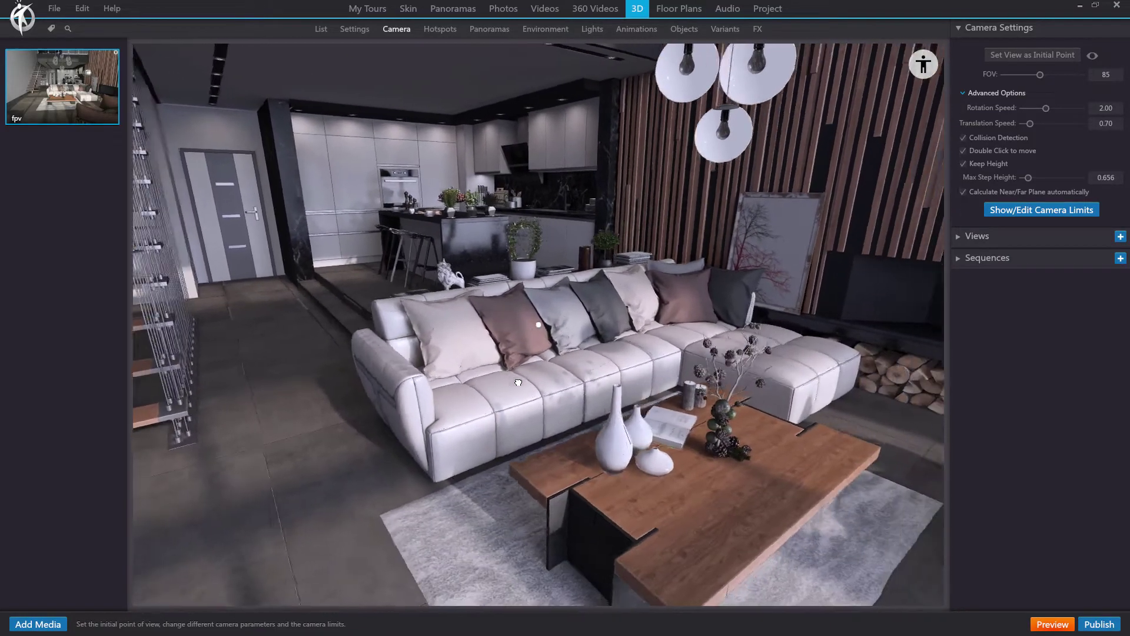
key(d)
key(w)
key(s)
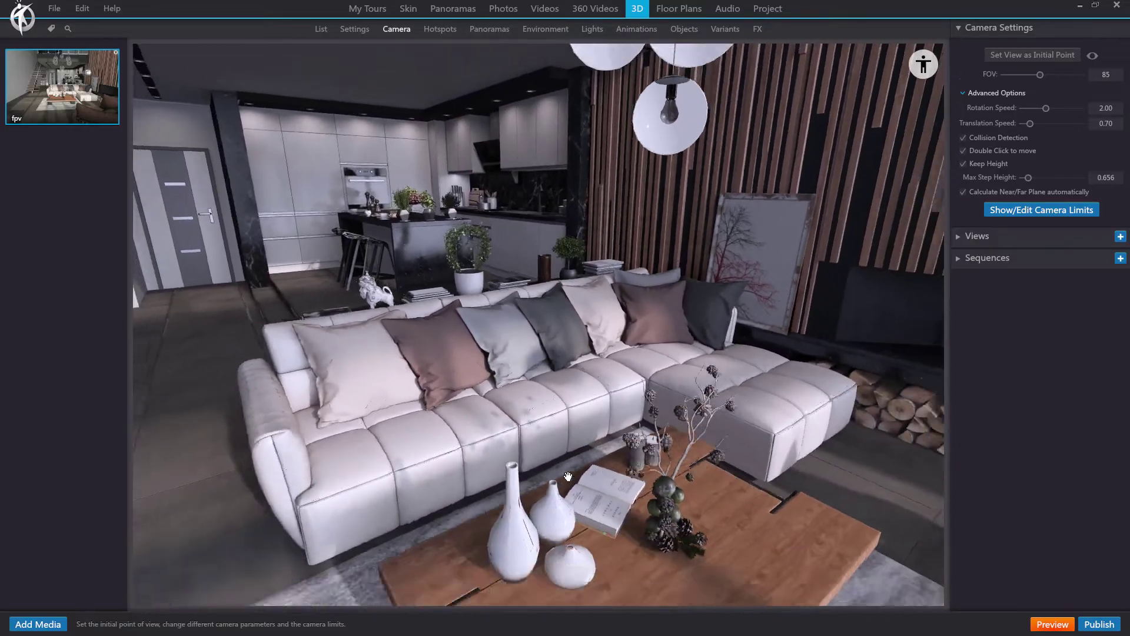
Turn to the wooden staircase, climb it to the upper floor and look around the lounge area.
drag(441, 406, 576, 394)
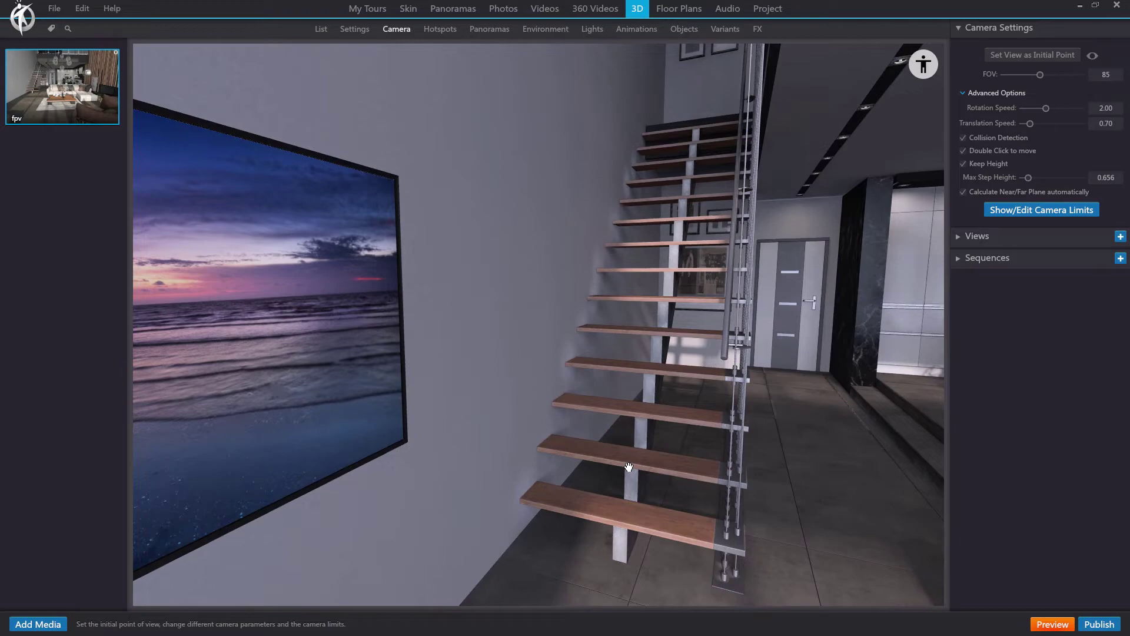
drag(629, 466, 694, 453)
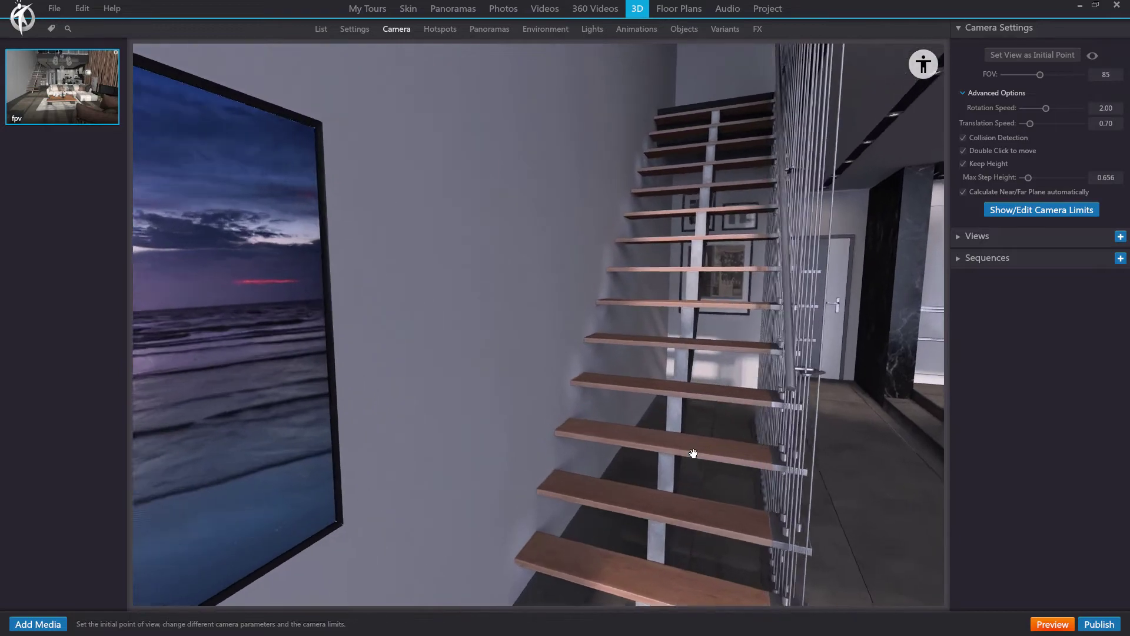
drag(671, 523, 643, 446)
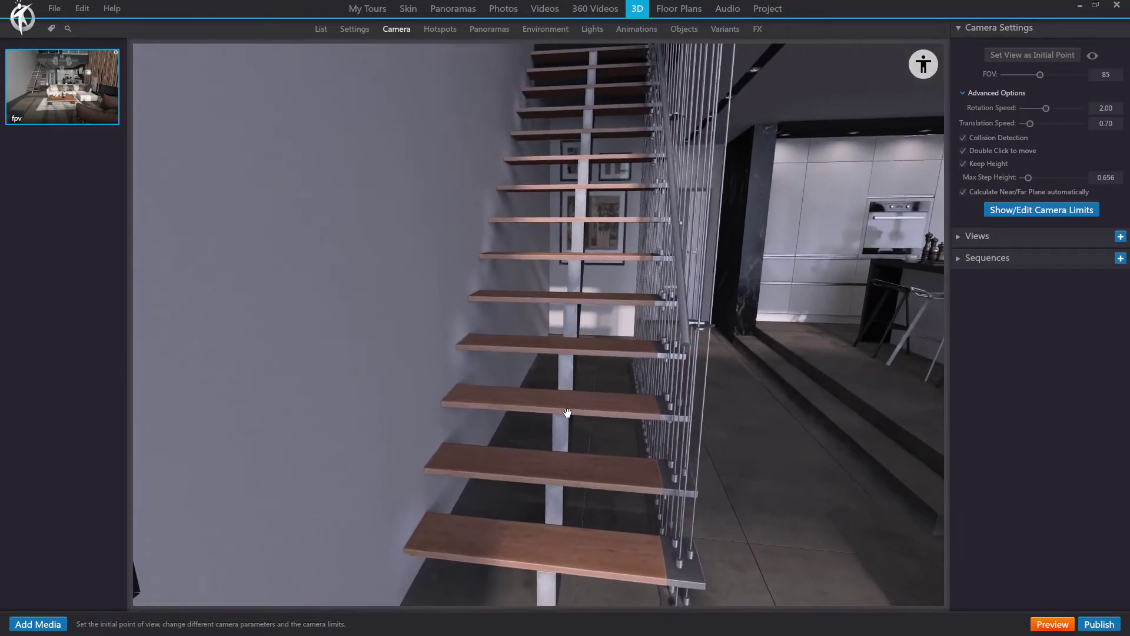
key(Up)
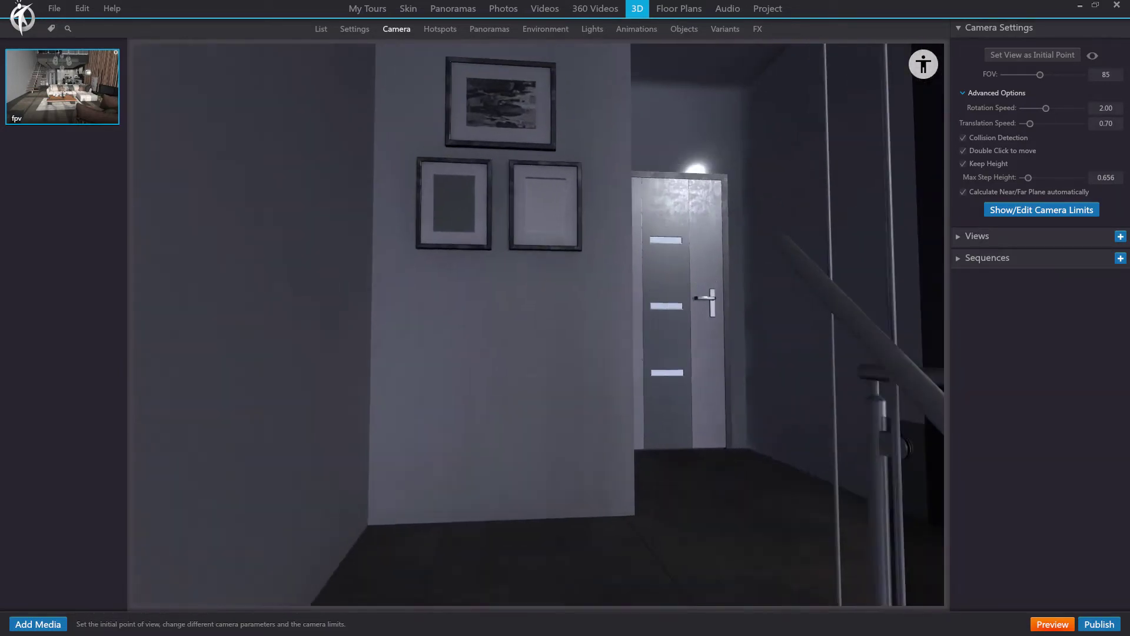
key(Right)
key(Right)
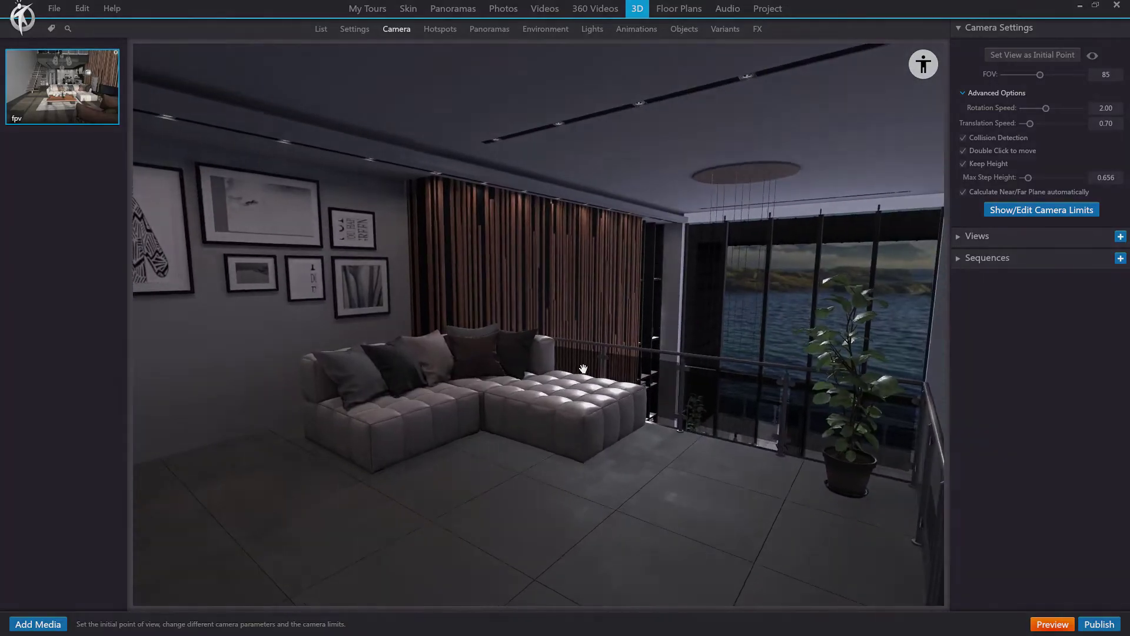
key(Up)
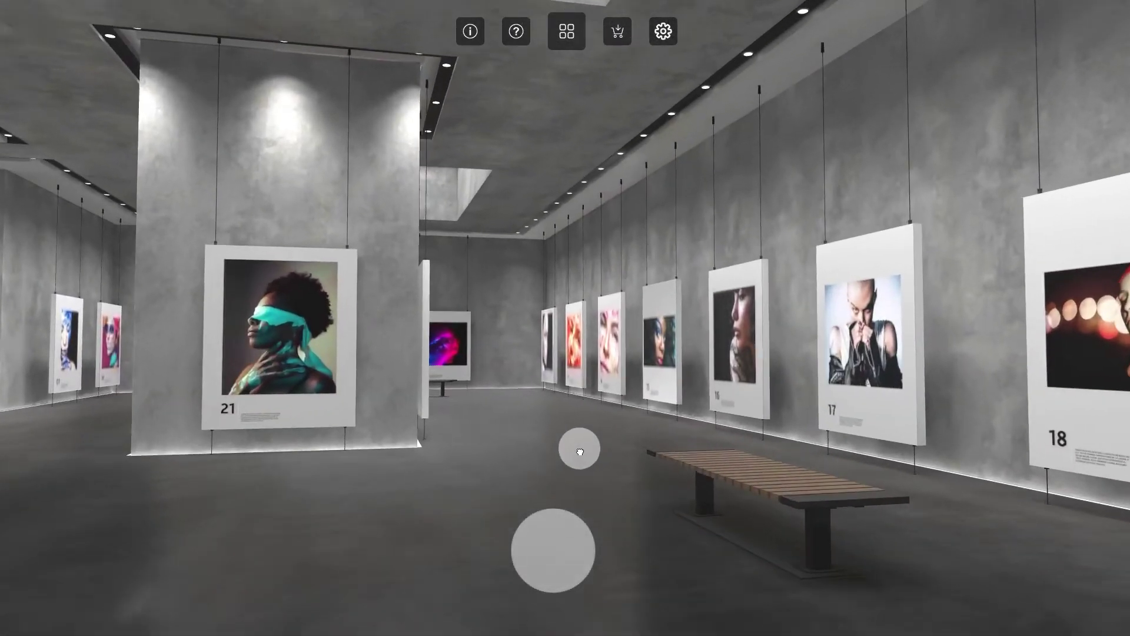
Walk through the published gallery tour with the on-screen joystick, looking around at the numbered portraits.
drag(580, 452, 668, 498)
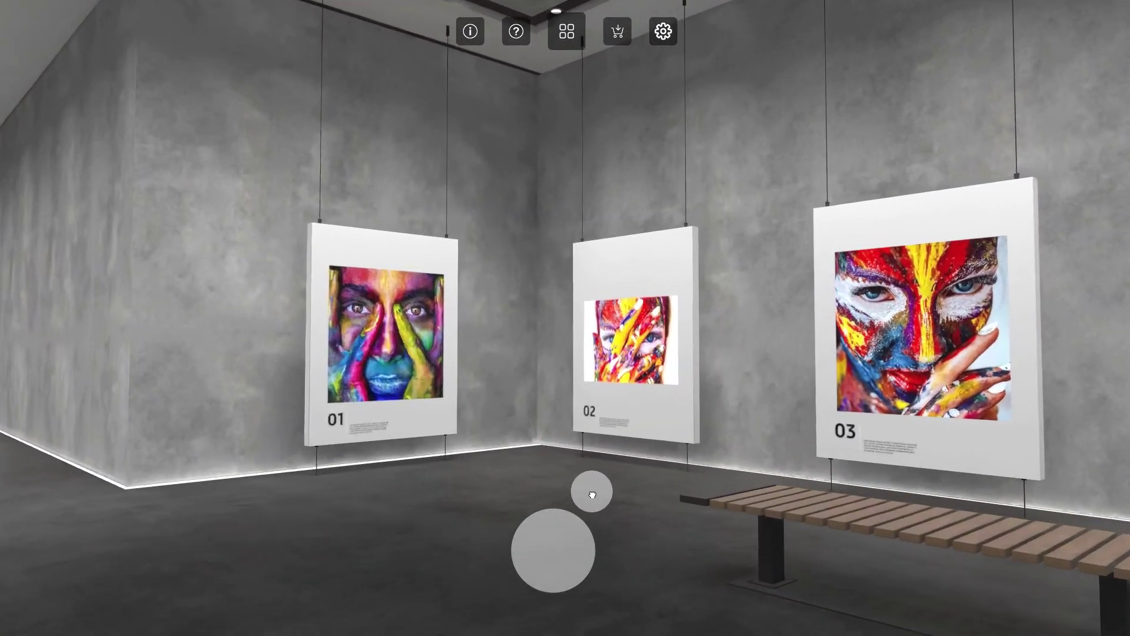
drag(592, 494, 592, 494)
drag(930, 517, 661, 484)
drag(863, 510, 550, 493)
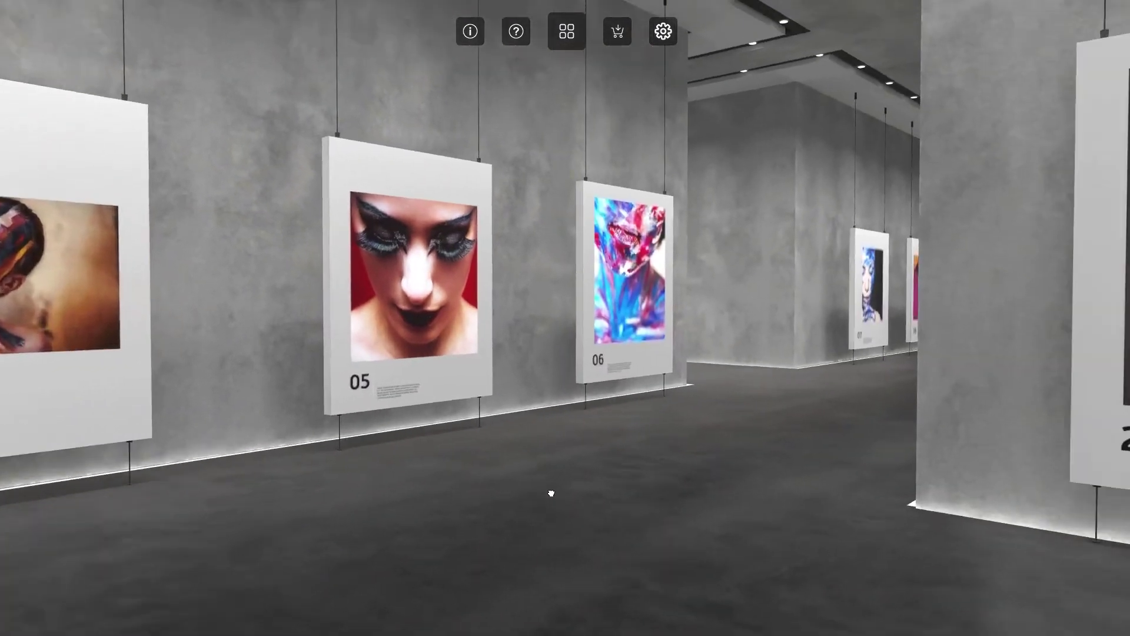